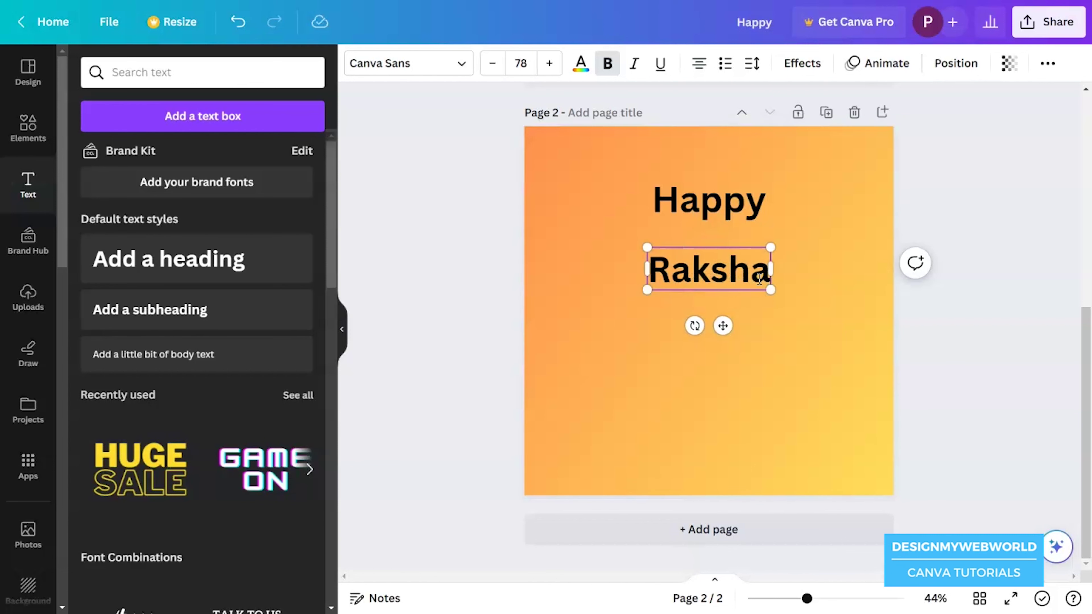
- Place a copy of the Raksha text directly below it and change its wording to "Bandhan"
click(792, 352)
alt+drag(745, 275, 744, 318)
double_click(745, 318)
text(Bandhan)
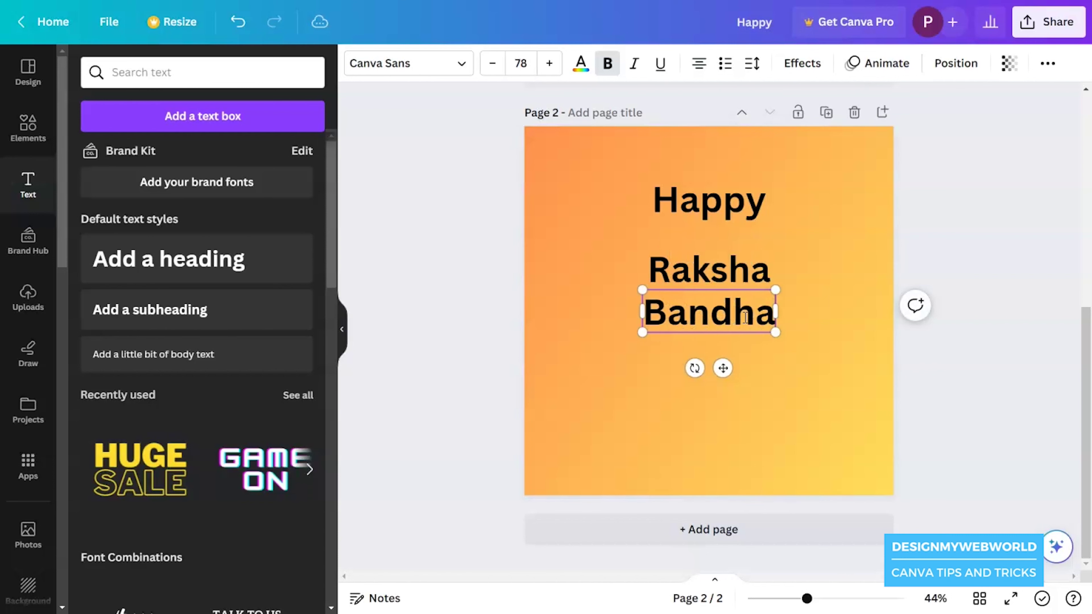
- Arrange Happy above Raksha and Bandhan side by side, and set all three texts to the Montserrat Classic font
click(826, 236)
drag(733, 217, 734, 188)
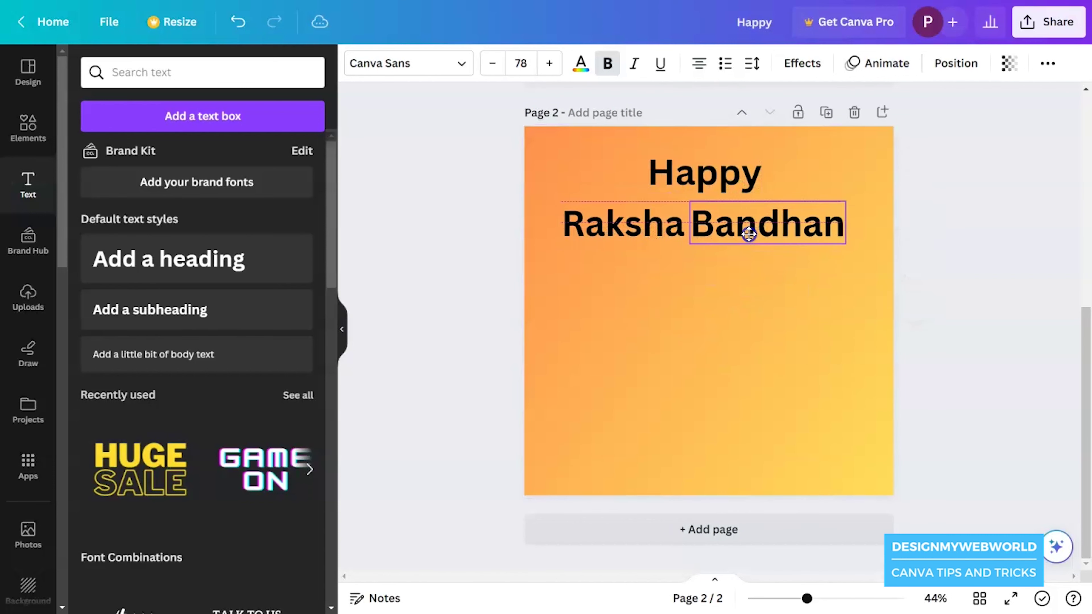
click(749, 268)
key(ctrl+a)
click(475, 61)
text(mont)
click(171, 258)
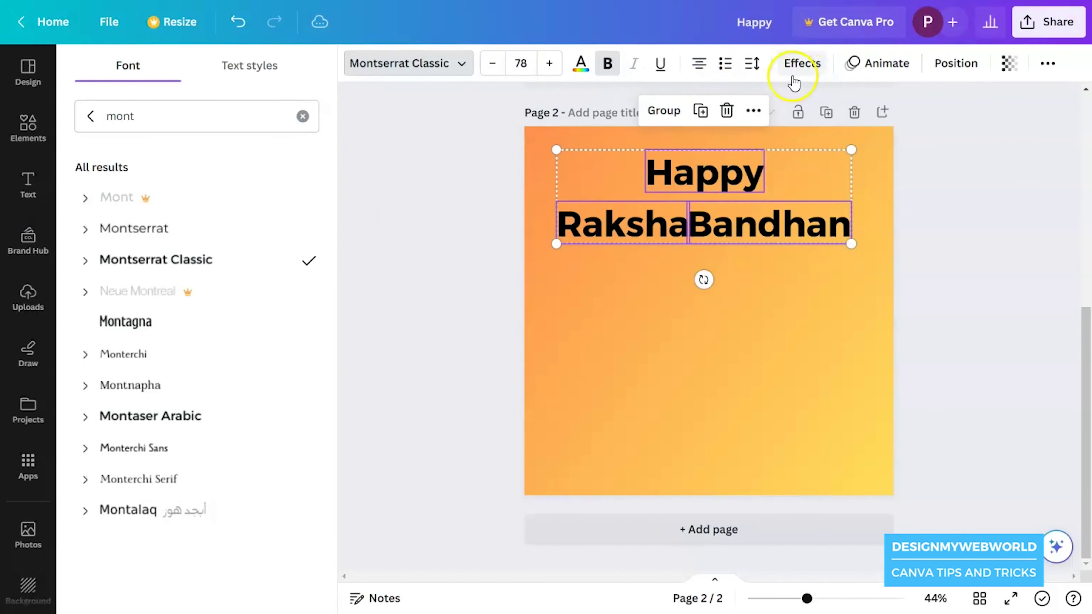
- Colour all three heading words white and convert them to uppercase
click(580, 63)
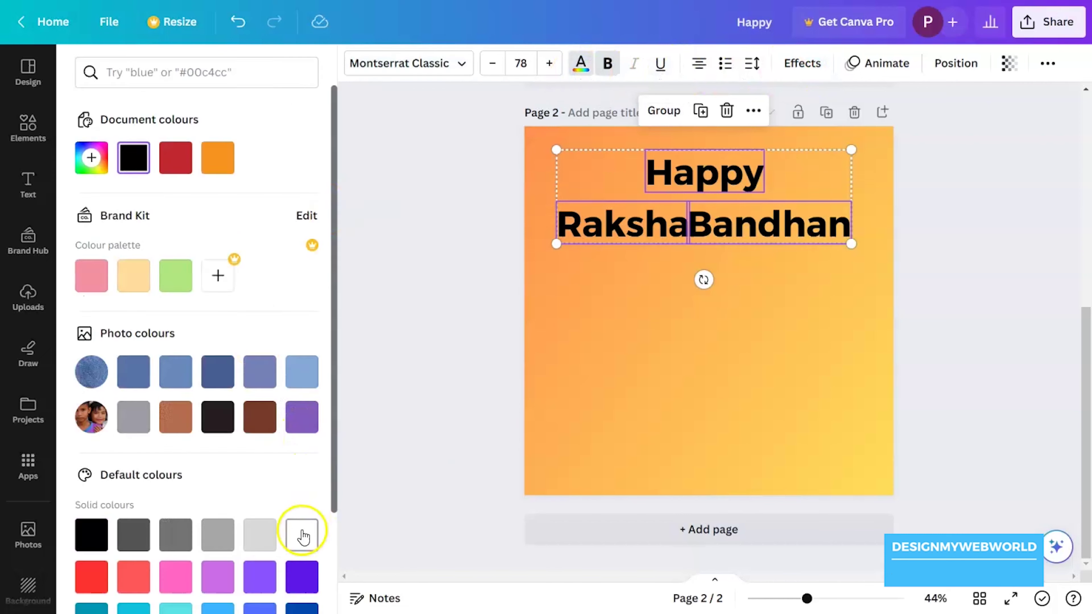
click(302, 535)
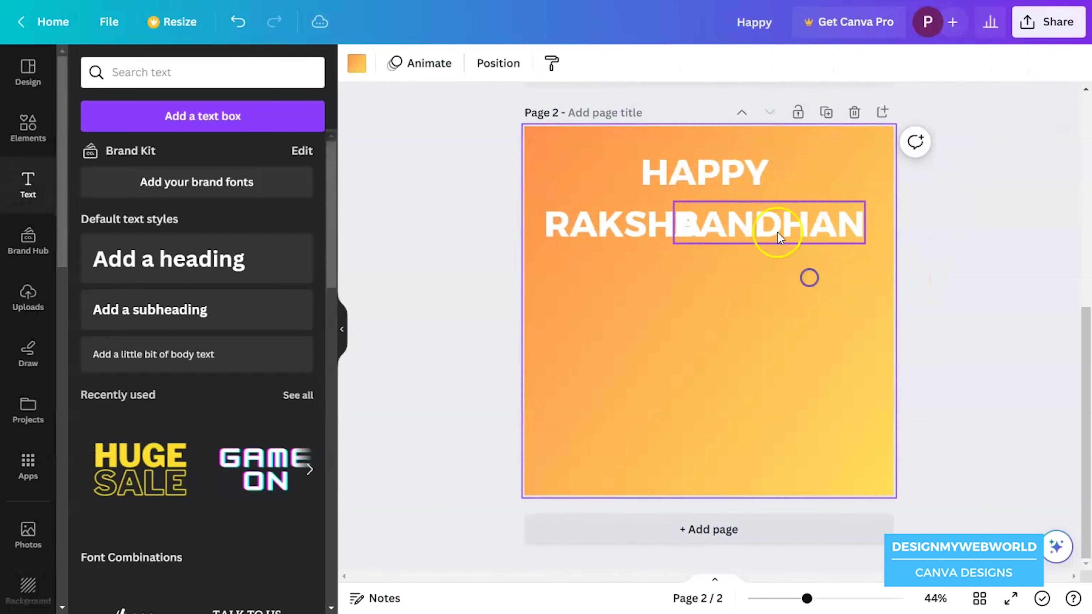
click(777, 233)
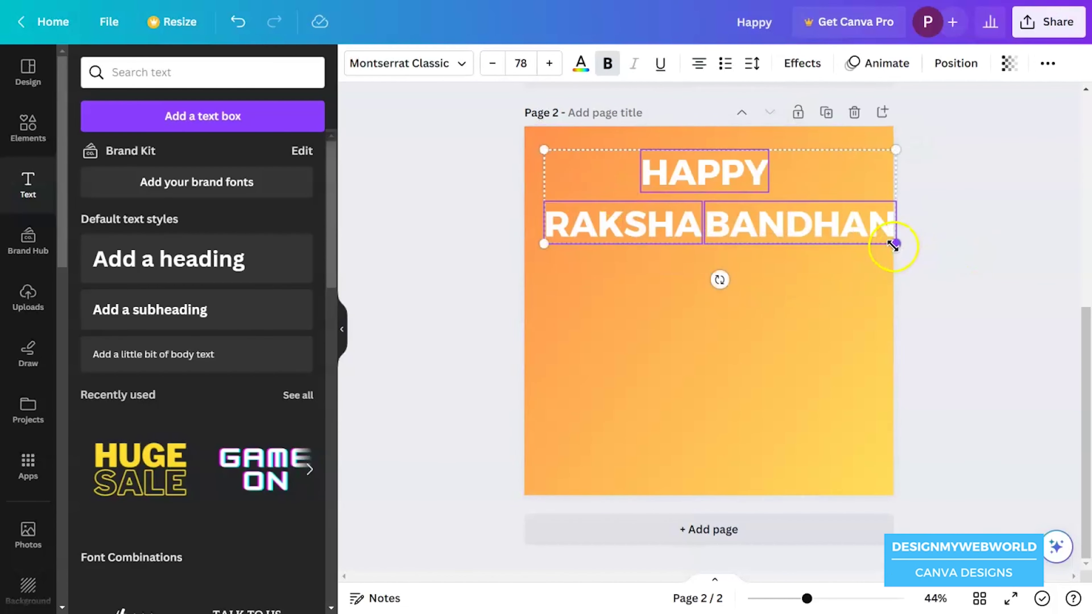
- Scale the heading down to font size 63.3 and centre the RAKSHA BANDHAN line on the page, close beneath HAPPY
drag(892, 241, 862, 224)
drag(787, 214, 784, 214)
click(974, 65)
click(252, 237)
click(765, 211)
click(760, 151)
drag(833, 301, 602, 206)
drag(749, 213, 748, 205)
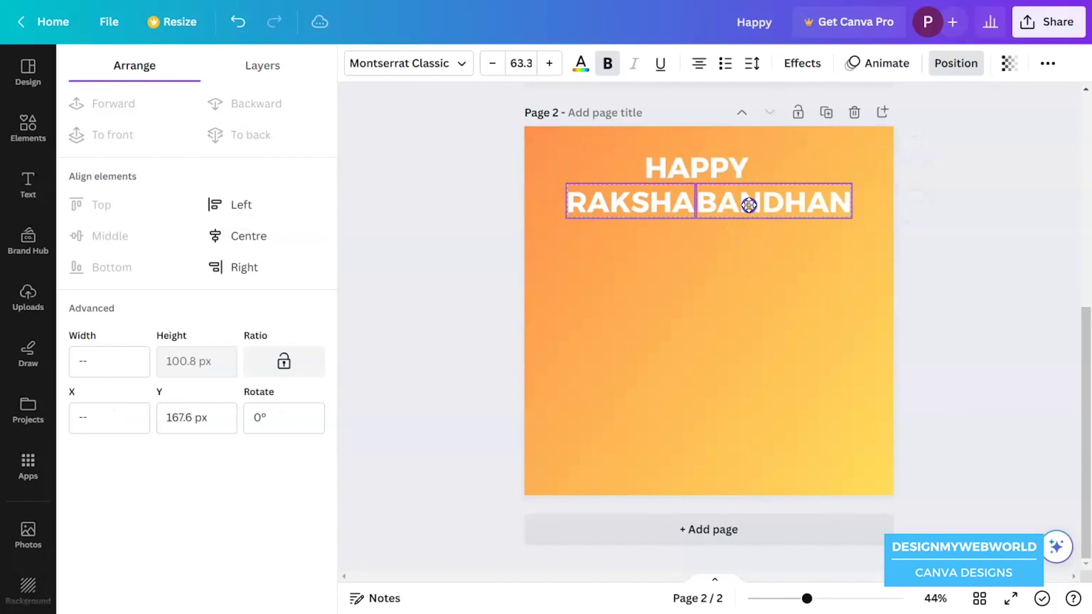
click(862, 303)
click(28, 127)
scroll(151, 451, down, 4)
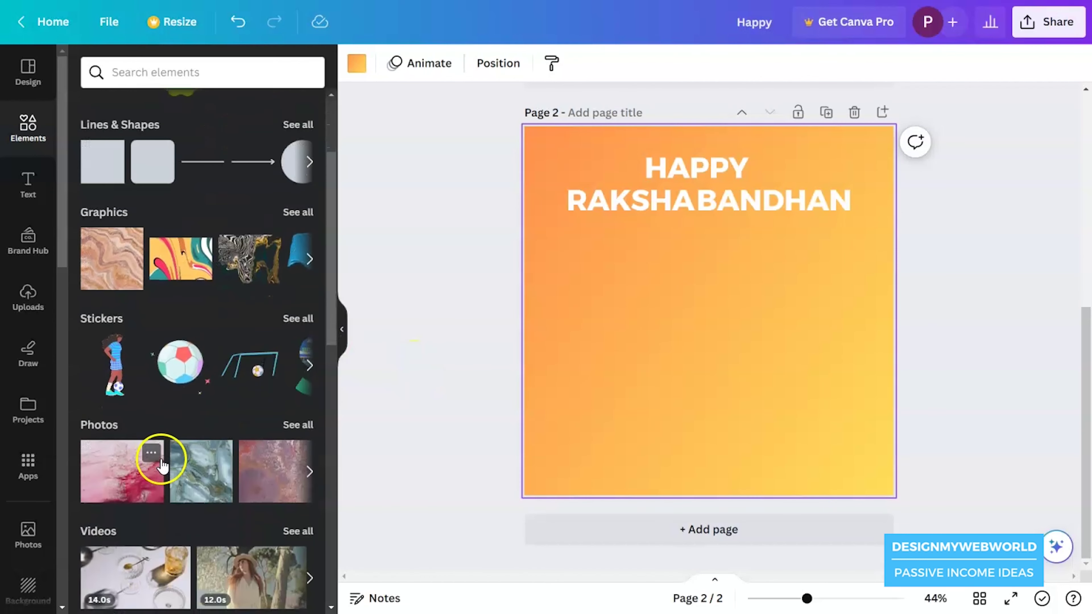
scroll(164, 450, up, 4)
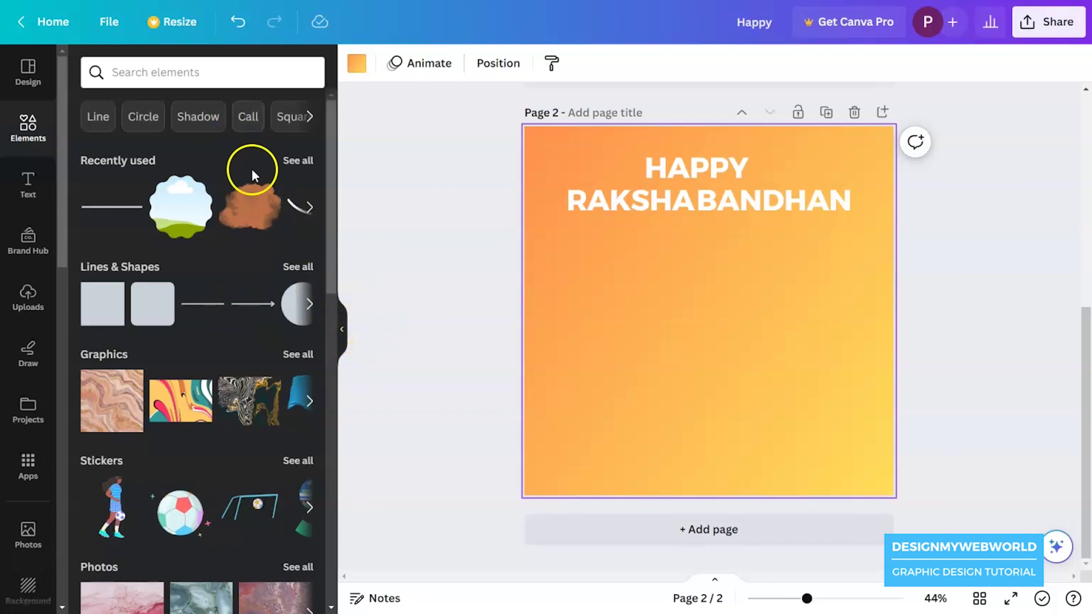
click(120, 72)
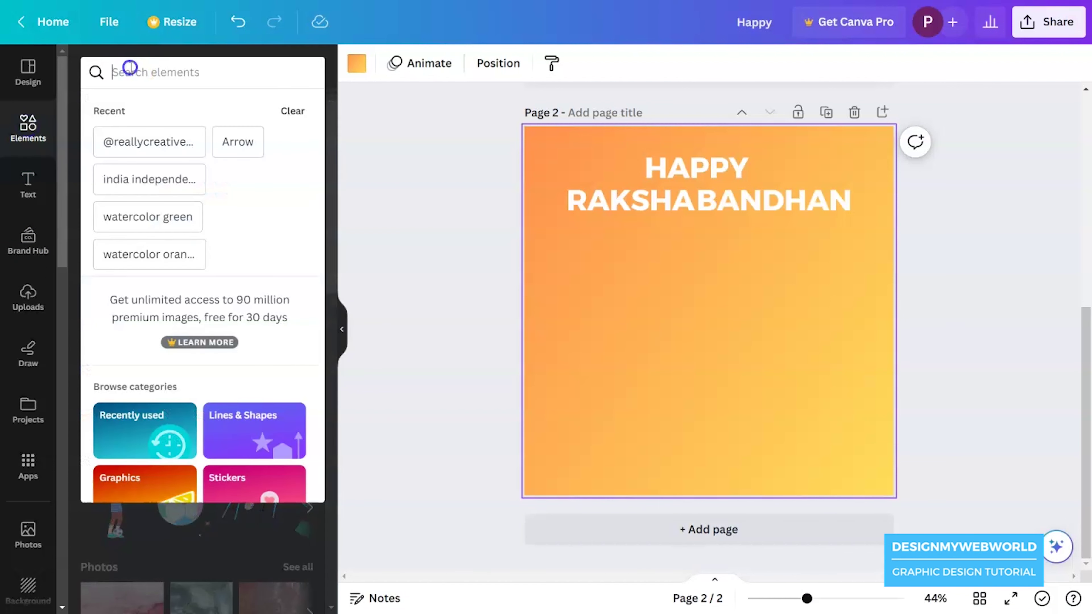
click(142, 143)
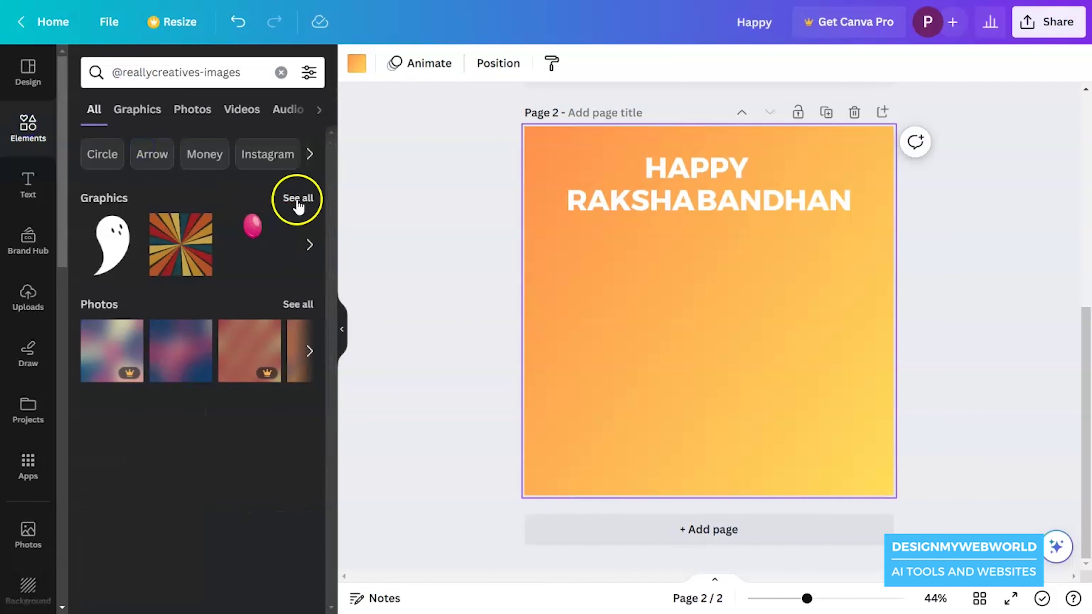
click(296, 199)
- Add the pink rakhi graphic from the results and place it in the page's lower-right corner
click(176, 78)
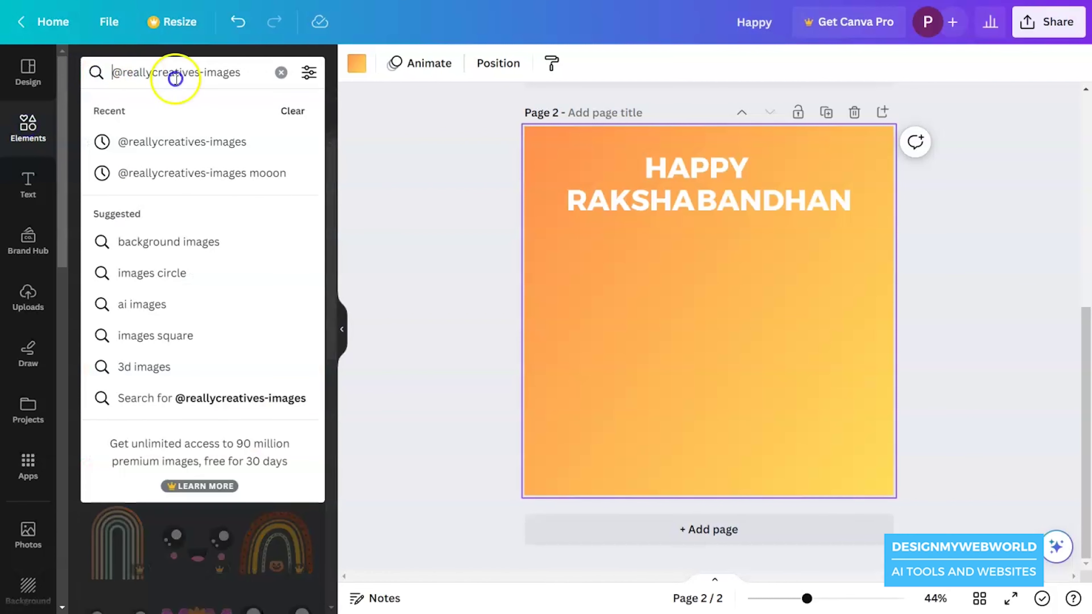
click(252, 79)
scroll(247, 313, down, 5)
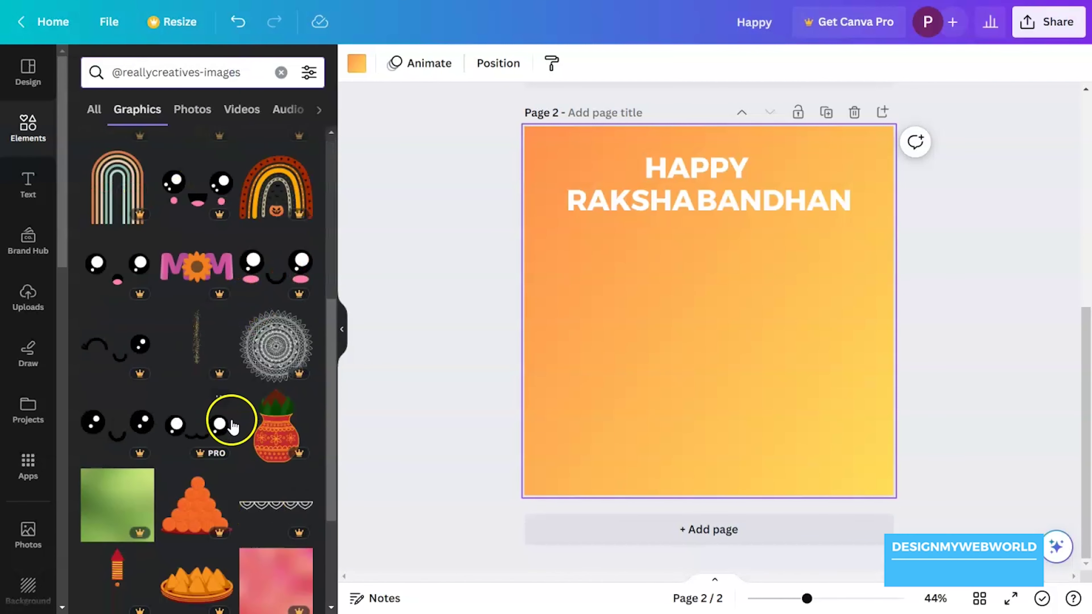
scroll(232, 425, down, 10)
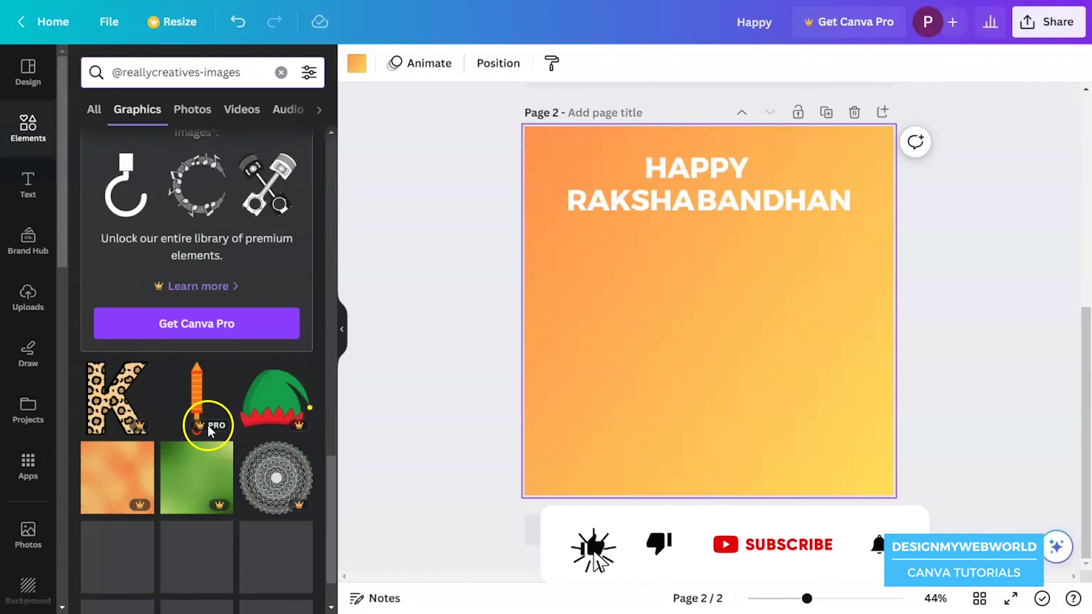
scroll(208, 430, down, 5)
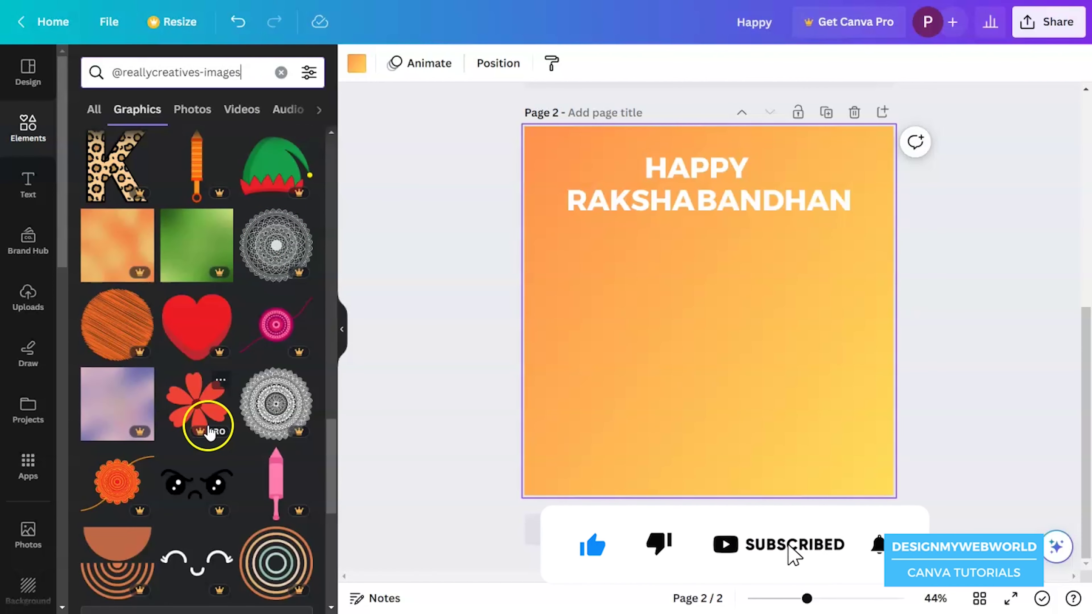
click(264, 327)
drag(742, 272, 810, 390)
click(987, 468)
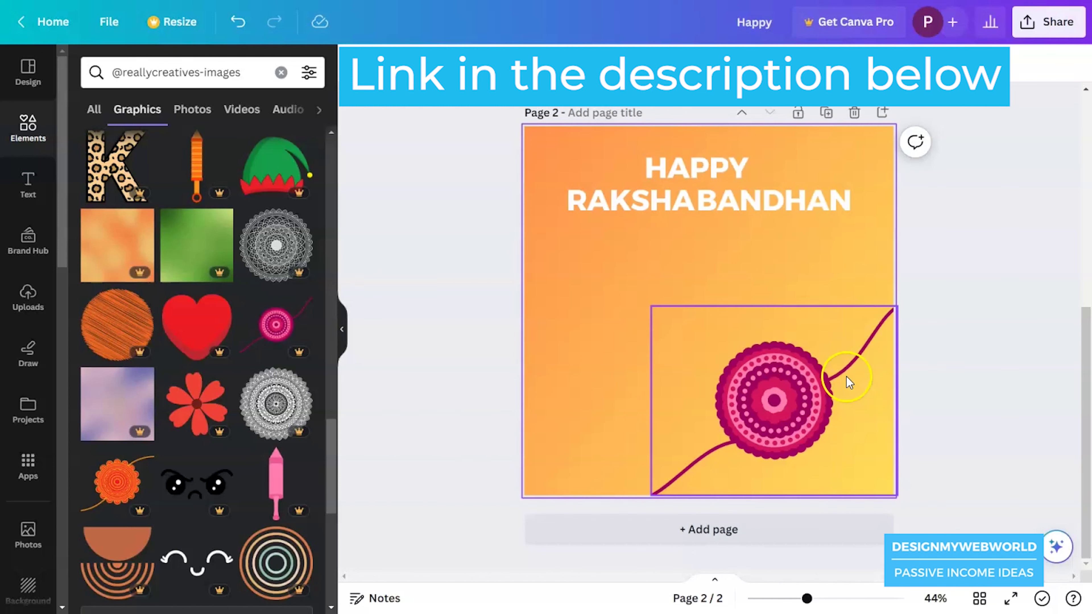
- Add the orange rakhi graphic to the page, shrink it and place it in the upper-left corner beside the heading
click(879, 355)
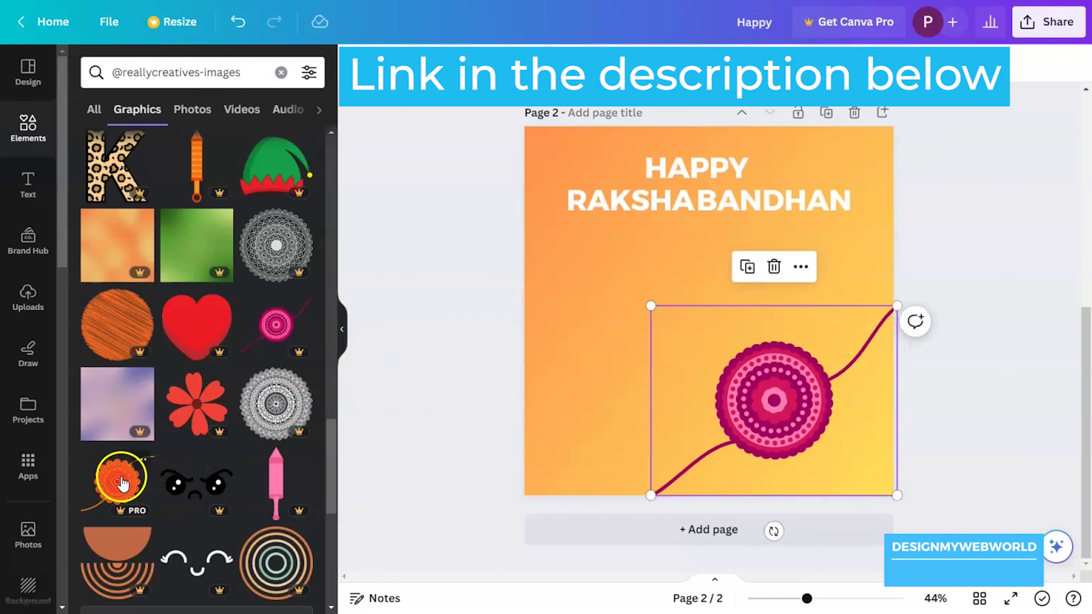
drag(153, 458, 617, 214)
drag(666, 240, 644, 224)
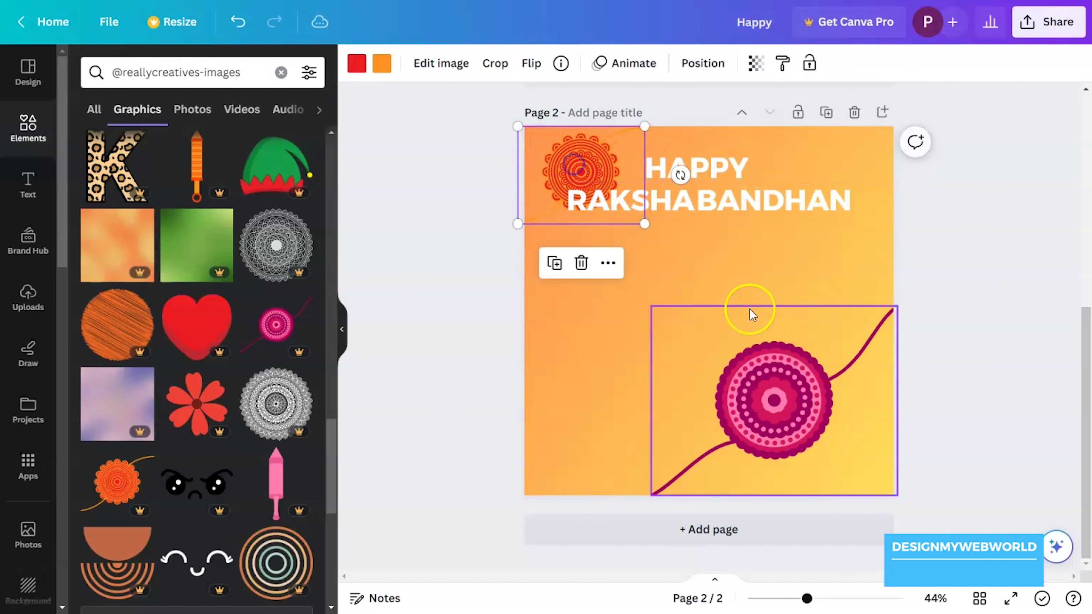
click(750, 309)
click(667, 208)
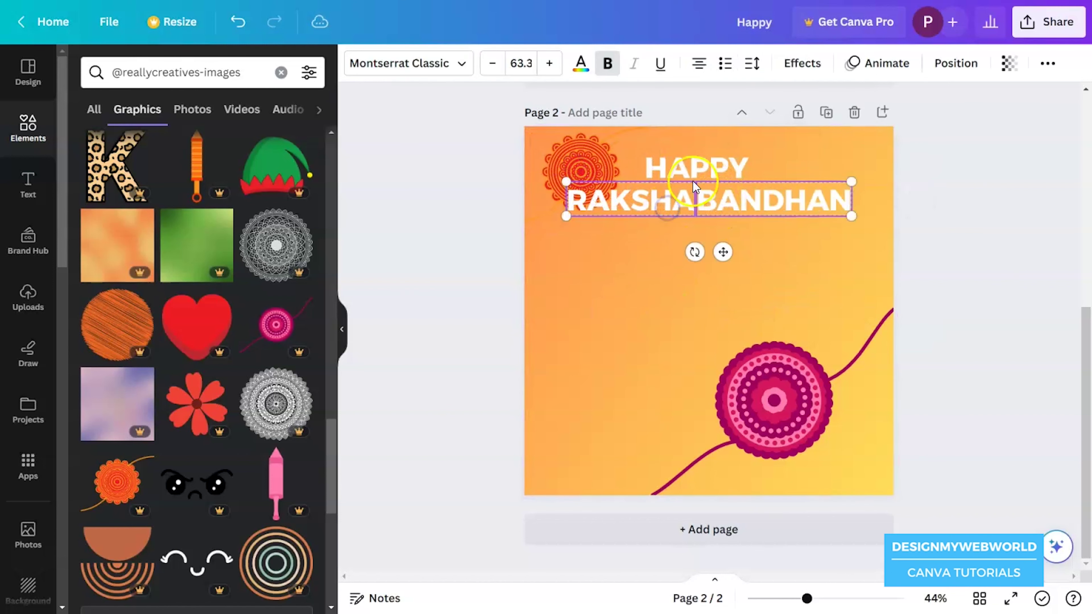
click(794, 237)
drag(777, 209, 798, 257)
drag(699, 168, 790, 161)
key(ctrl+z)
key(ctrl+z)
- Shift the heading right of the orange rakhi and shrink the RAKSHA BANDHAN line to font size 58.4
click(743, 198)
shift+click(688, 201)
drag(689, 201, 736, 204)
drag(901, 220, 880, 216)
drag(760, 196, 767, 195)
drag(673, 167, 731, 166)
click(917, 212)
- Group the words RAKSHA and BANDHAN and centre-align HAPPY with them
click(811, 212)
drag(776, 229, 715, 225)
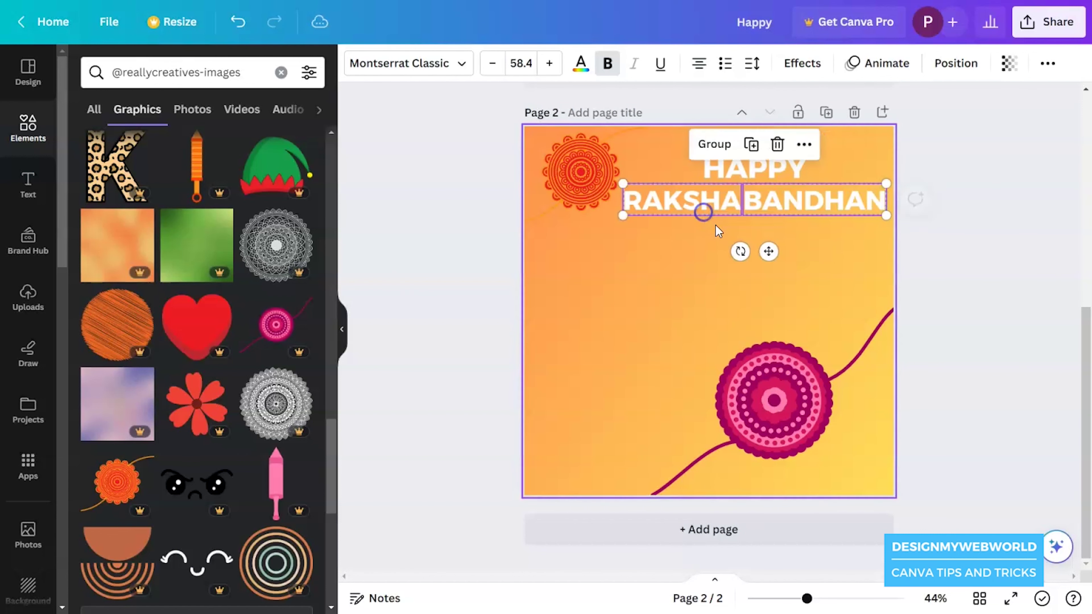
click(957, 61)
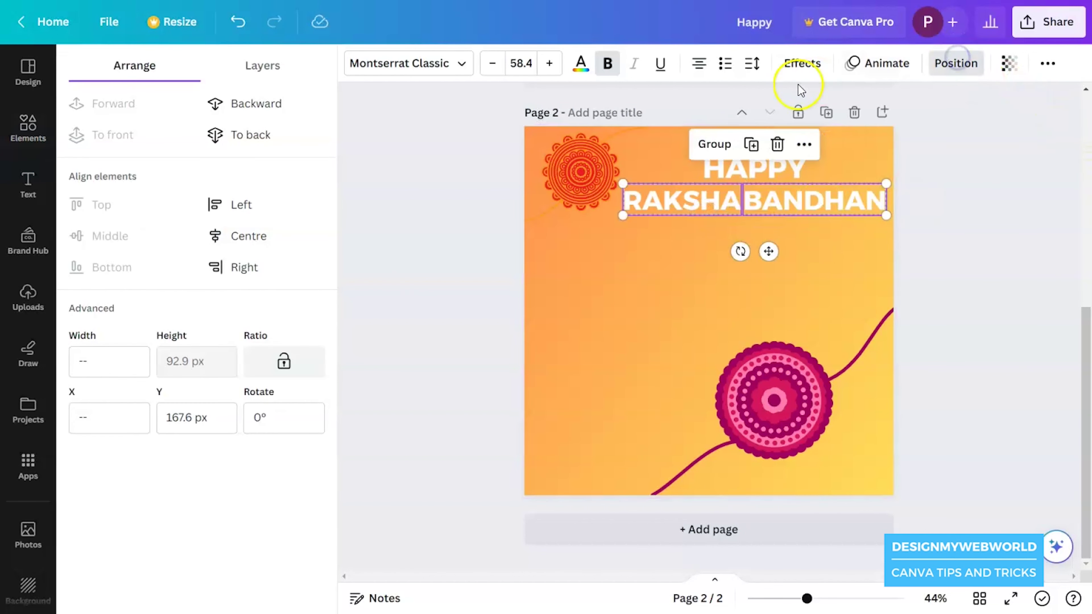
click(713, 144)
shift+click(769, 182)
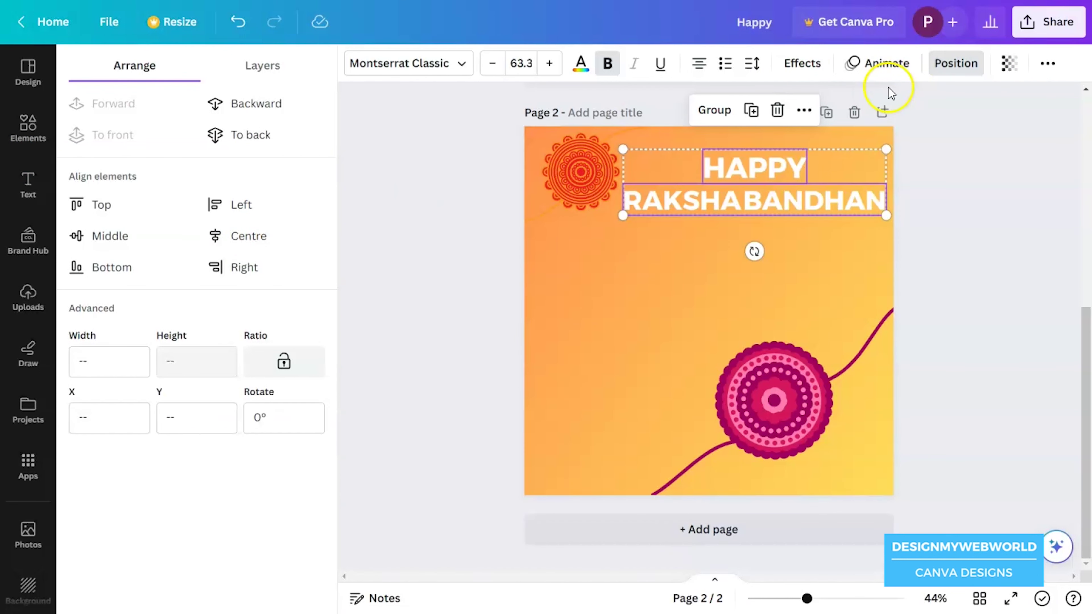
click(247, 236)
click(787, 283)
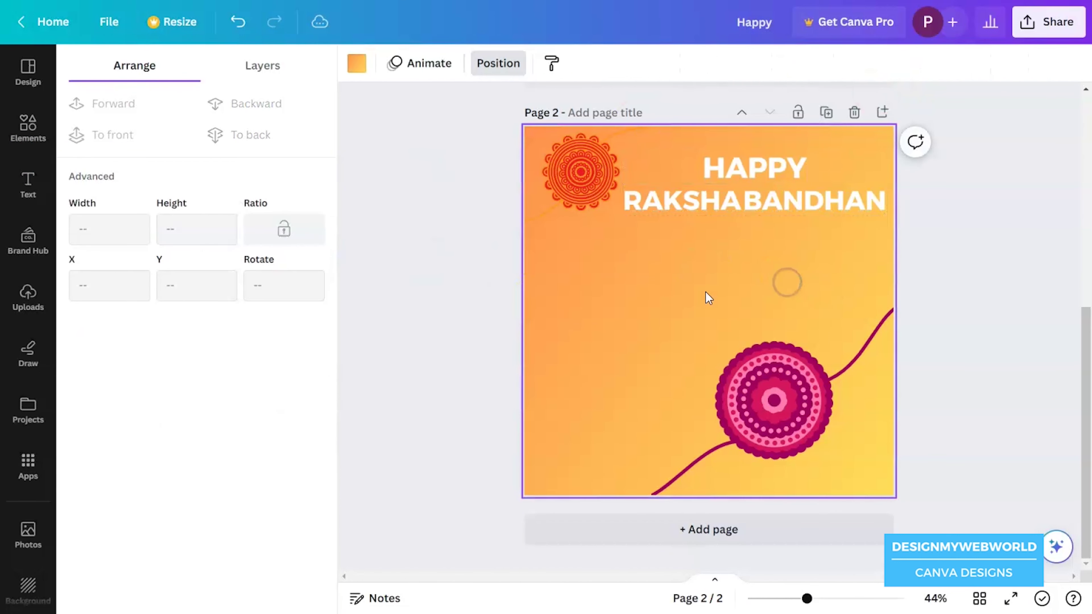
- Try several preset gradients for the page background and apply the red-to-orange one
click(609, 312)
click(357, 63)
click(260, 535)
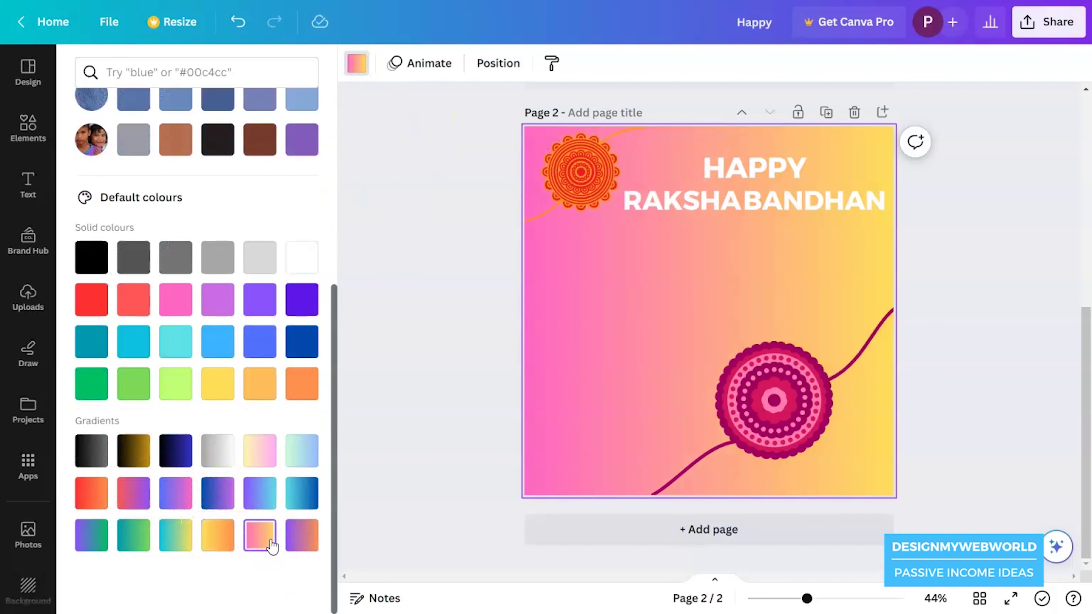
click(302, 536)
click(134, 493)
click(91, 493)
- Compare the style options of the background gradient and apply the one radiating from the upper-left corner
scroll(252, 230, up, 5)
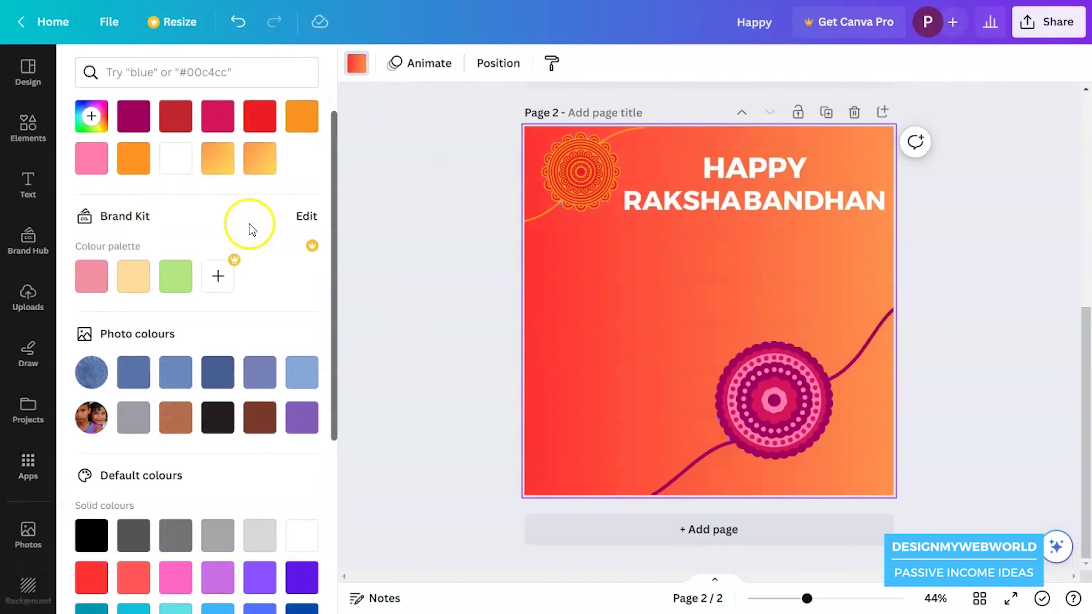
click(91, 157)
click(152, 343)
click(197, 343)
click(241, 344)
click(289, 349)
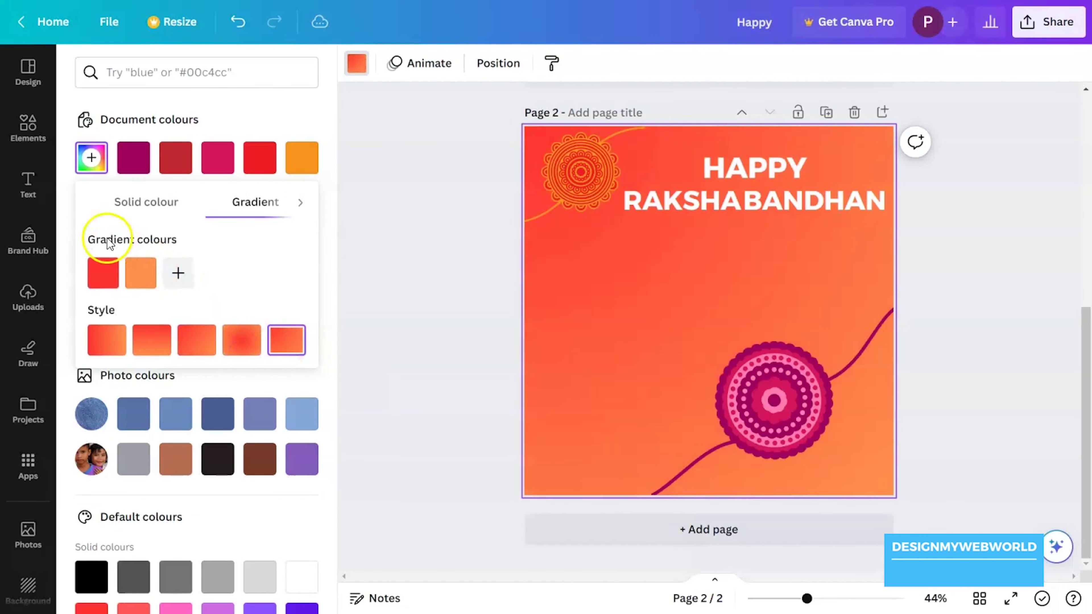
click(453, 322)
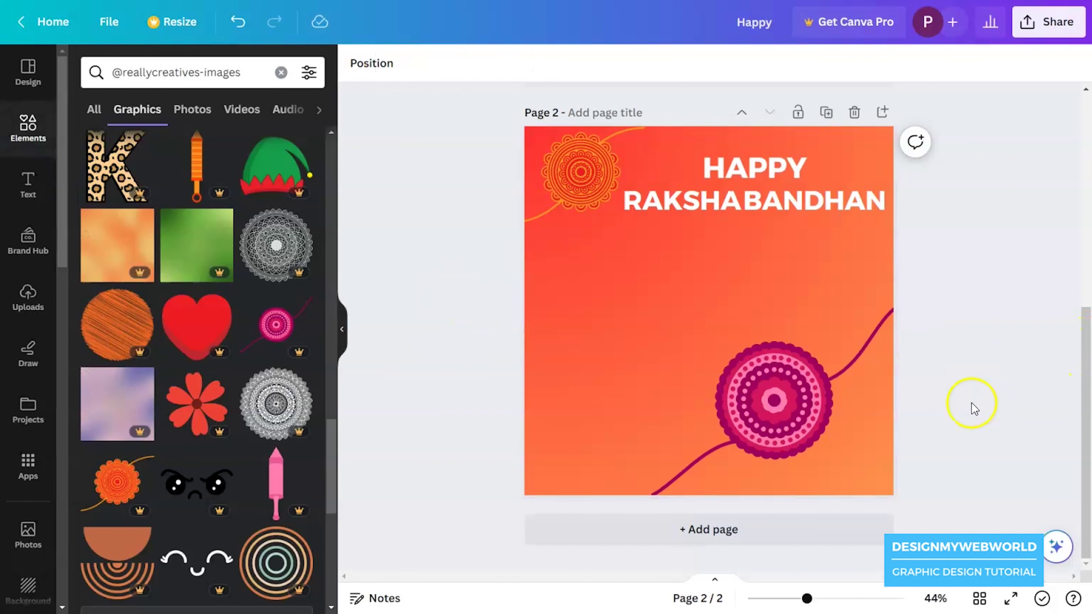
- Shrink the pink rakhi graphic and move it back into the page's lower-right corner
click(819, 402)
drag(892, 306, 857, 332)
drag(792, 417, 820, 441)
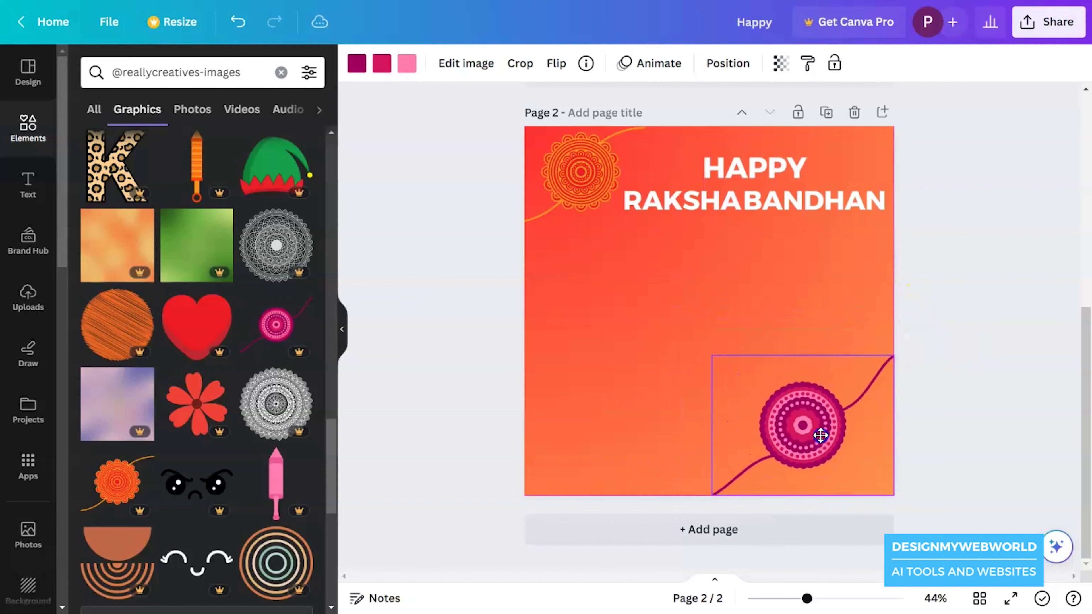
click(971, 408)
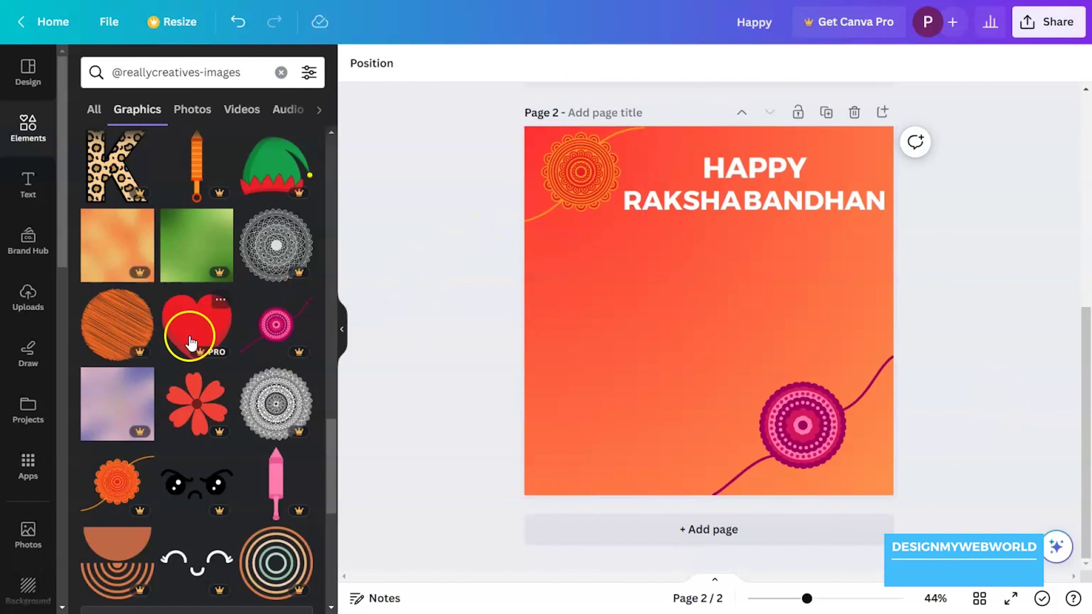
- Paste the copied "Sending you a thread of love" message, move it below the heading and narrow its box to three lines
click(280, 76)
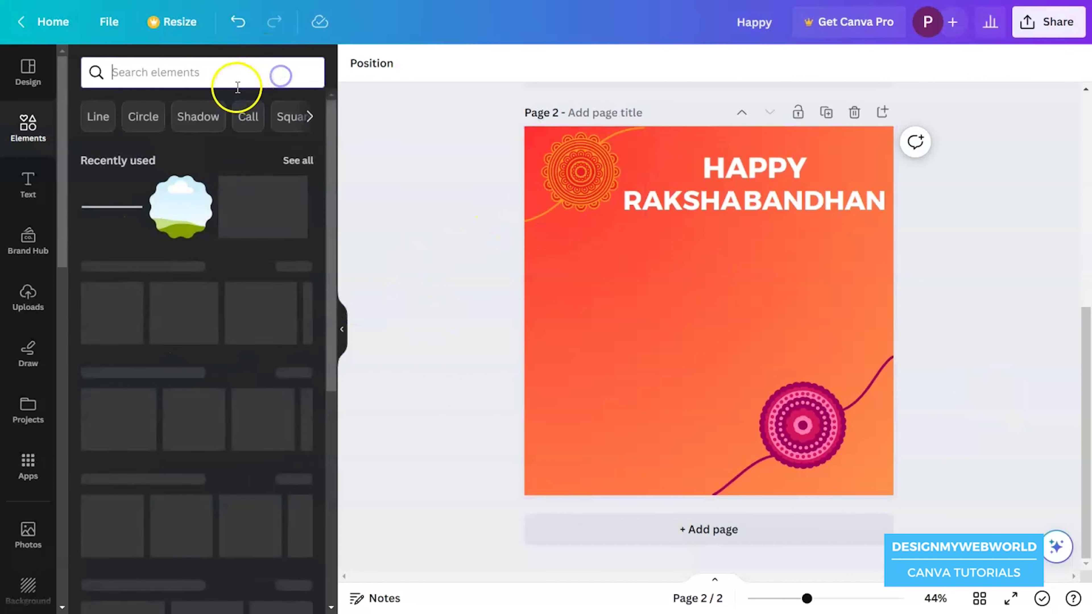
click(673, 304)
text(Sending you a thread of love which will bind our heart and life and makes our bond of togetherness stronger.)
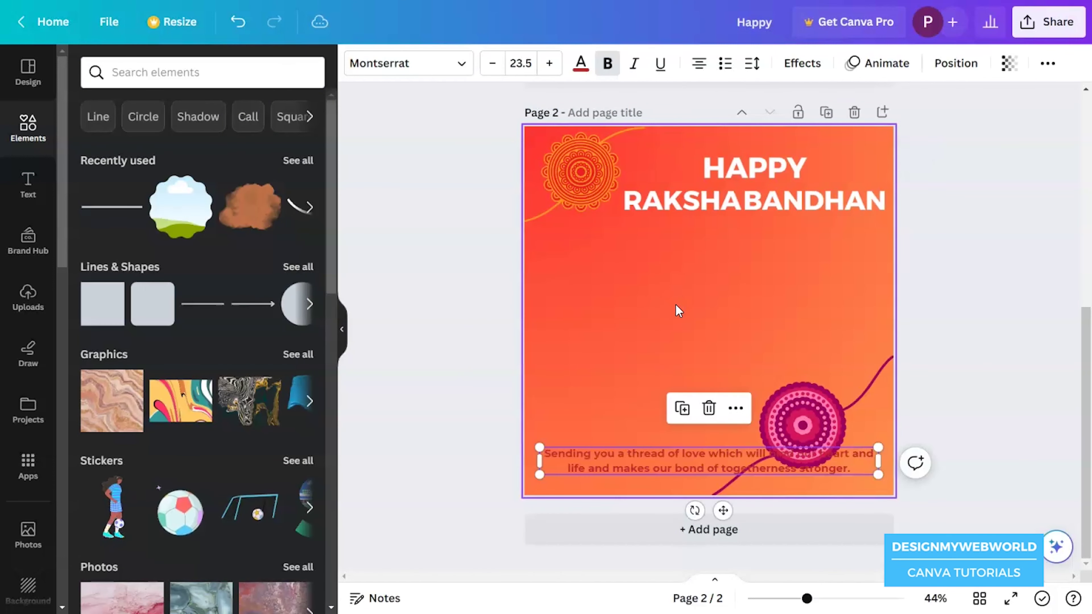
drag(629, 456, 669, 278)
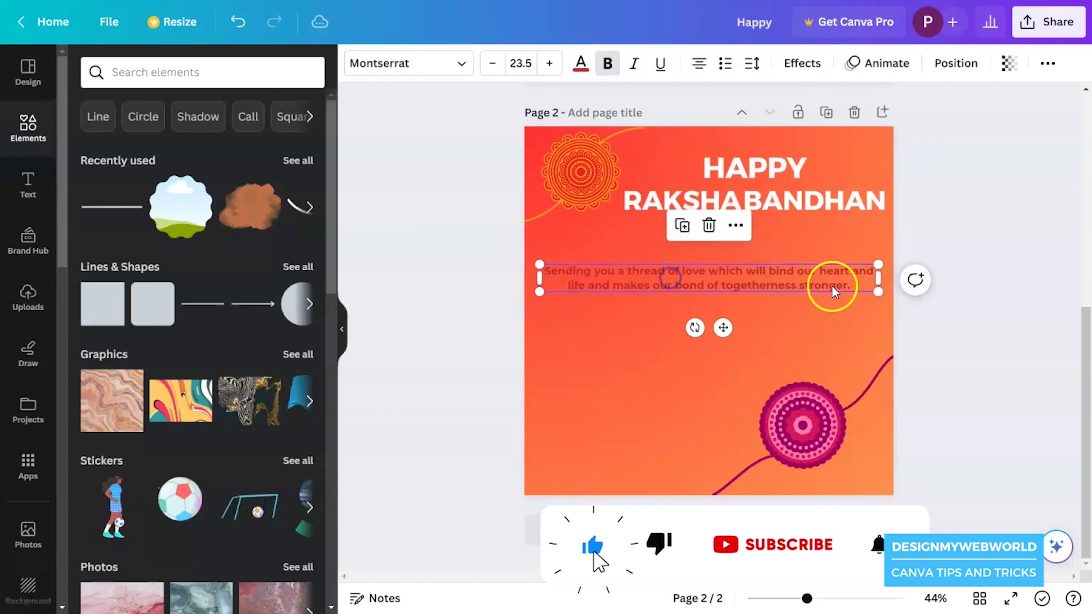
drag(872, 275, 845, 275)
drag(723, 285, 766, 290)
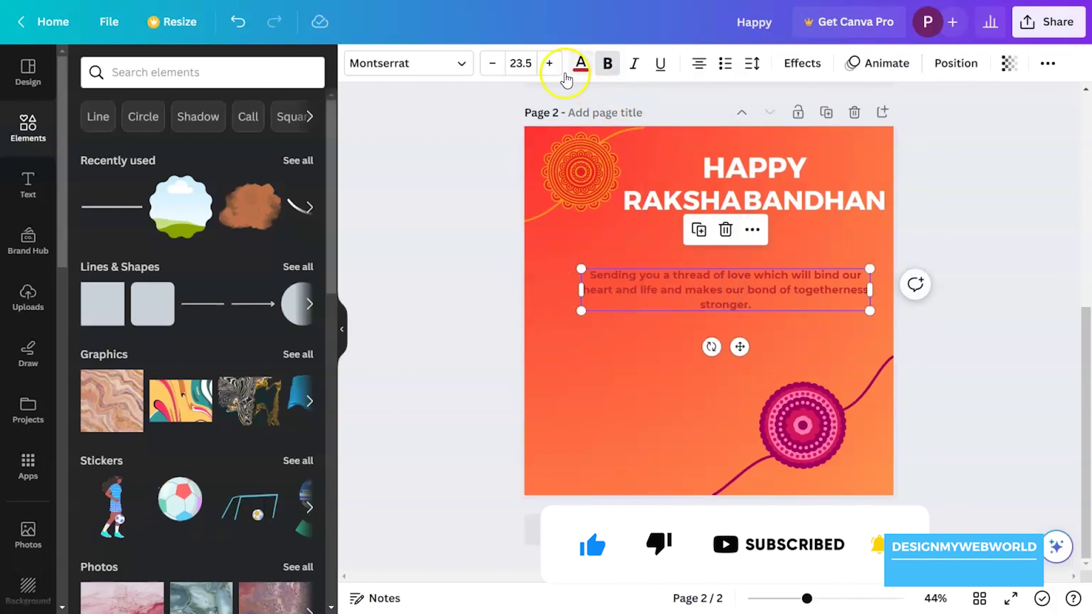
- Increase the greeting message's font size to 30.5
click(548, 64)
click(548, 64)
click(548, 64)
click(548, 64)
click(548, 64)
click(549, 64)
click(549, 64)
click(548, 64)
click(490, 63)
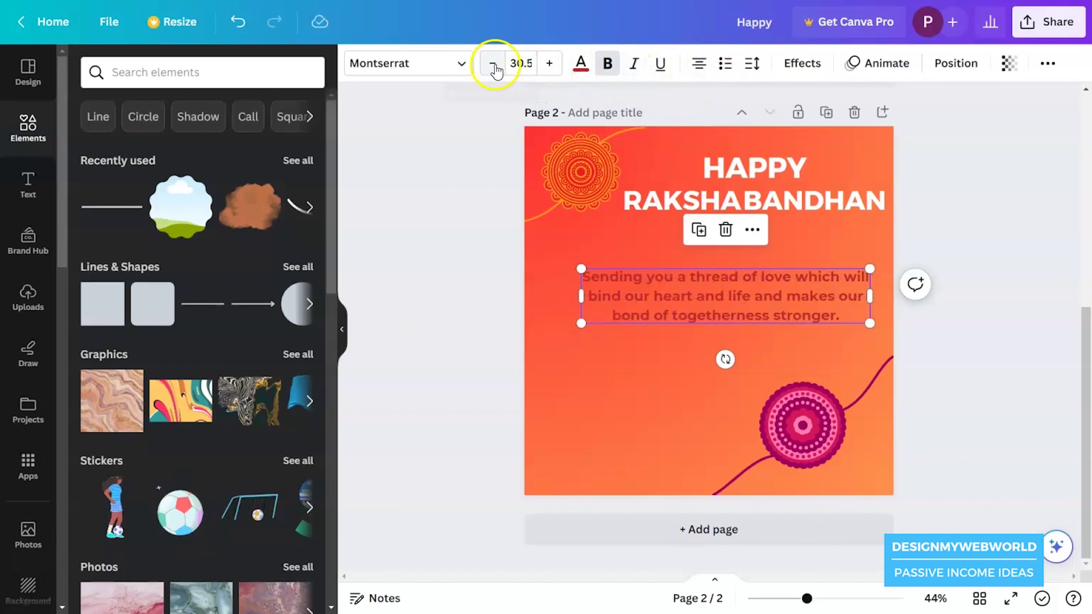
- Colour the greeting message white and move it slightly down the page
click(581, 65)
click(176, 200)
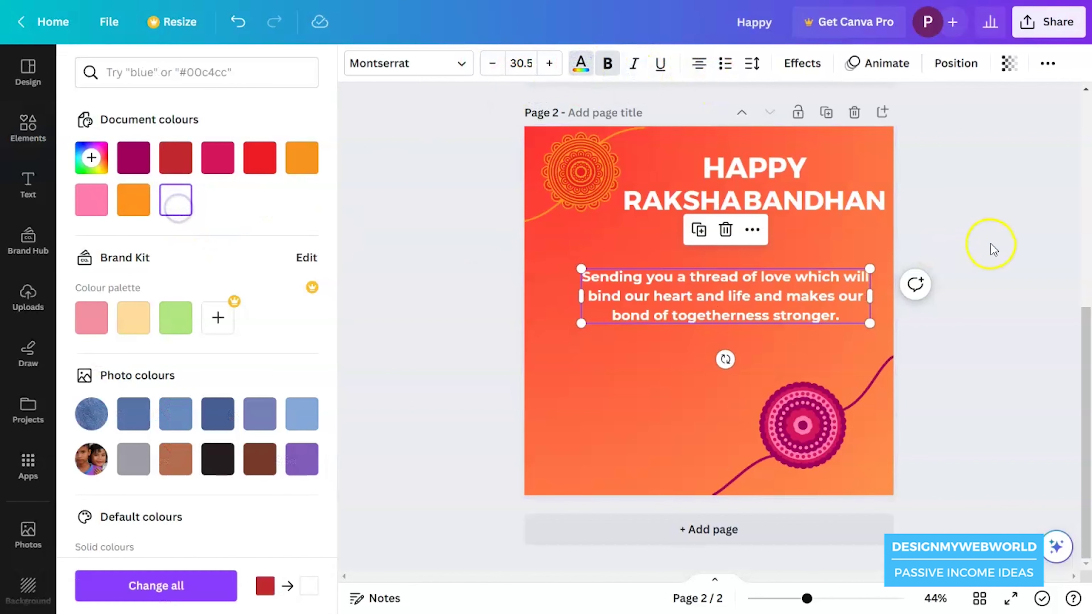
click(991, 244)
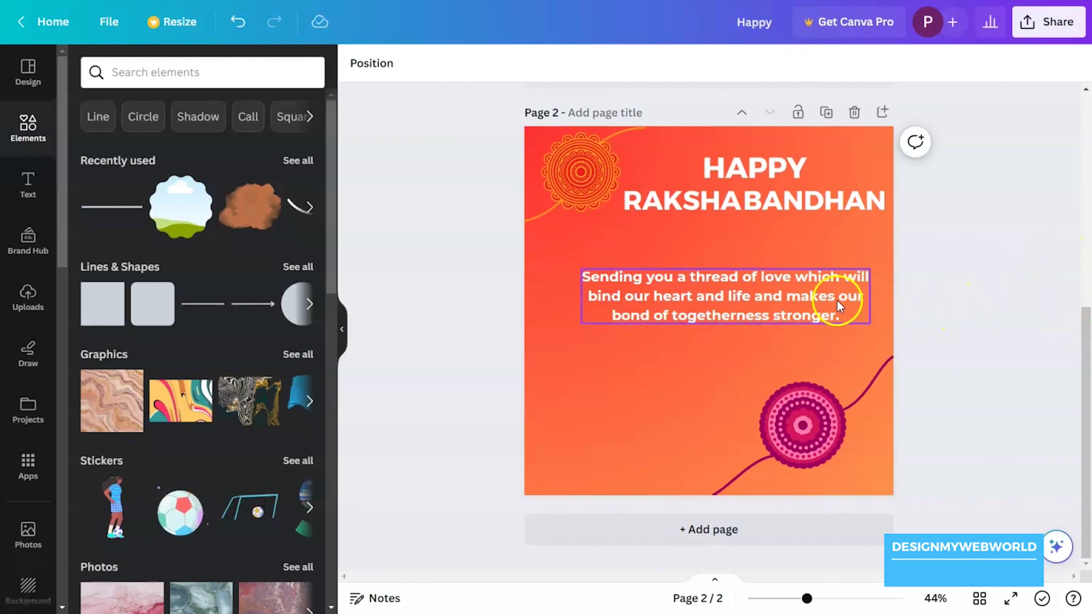
drag(776, 303, 776, 313)
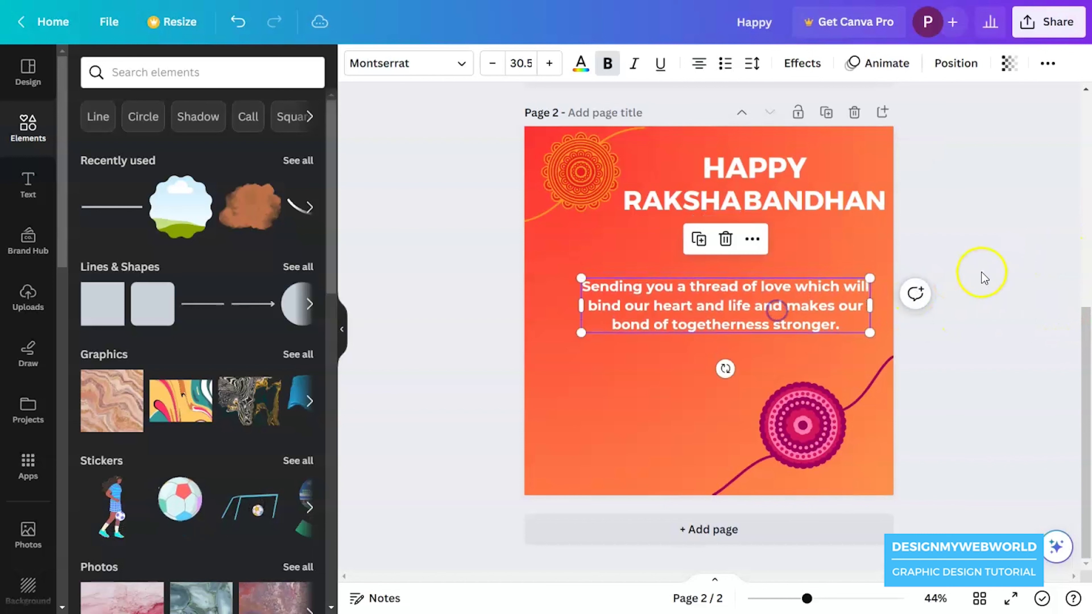
click(1001, 264)
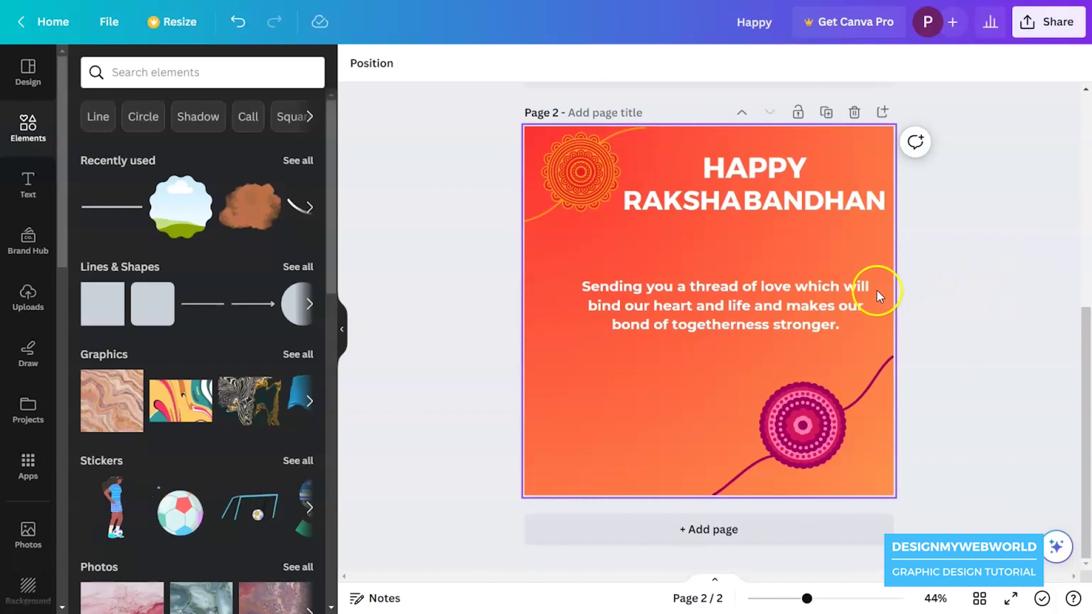
- Remove the bold formatting from the greeting message and centre it horizontally on the page
click(750, 319)
click(1049, 247)
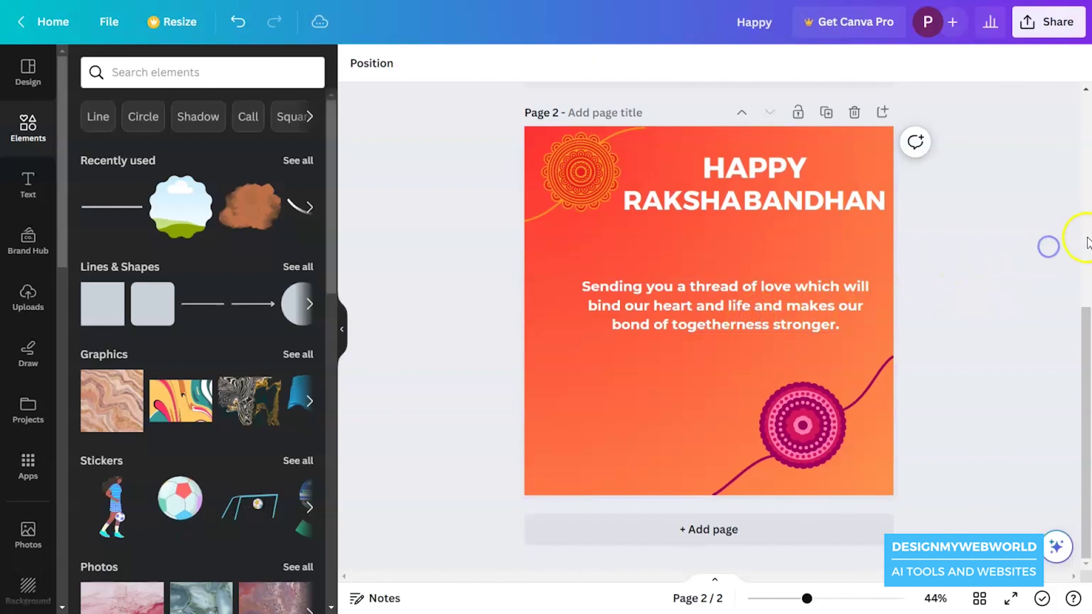
click(767, 323)
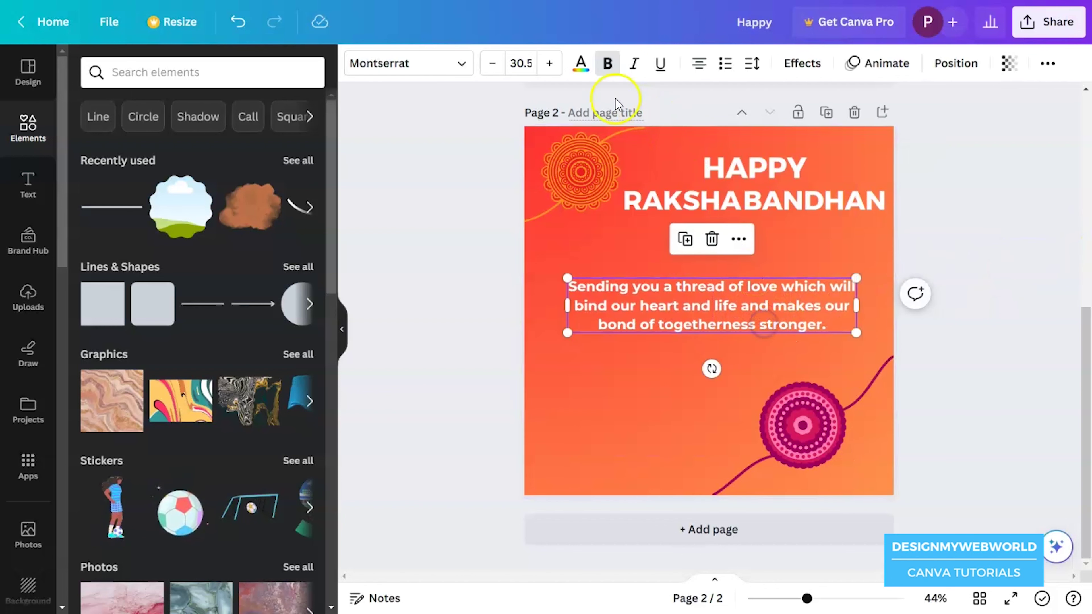
click(606, 64)
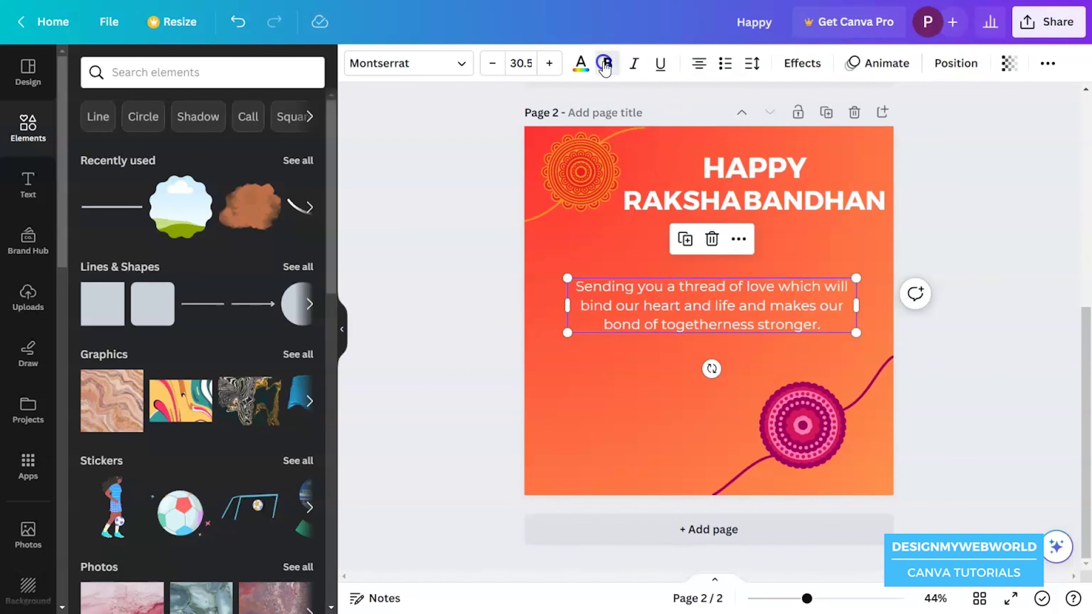
click(966, 72)
click(276, 241)
click(454, 283)
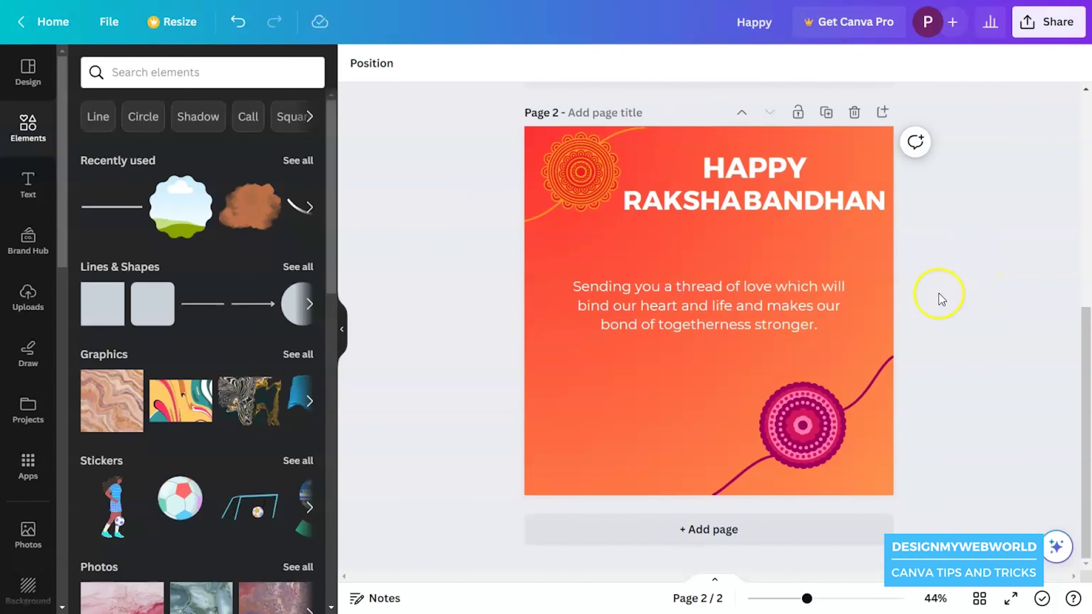
- Duplicate the greeting message below the original, change its text to "From your Little sister" and narrow its box to one line
click(703, 320)
drag(703, 321, 629, 407)
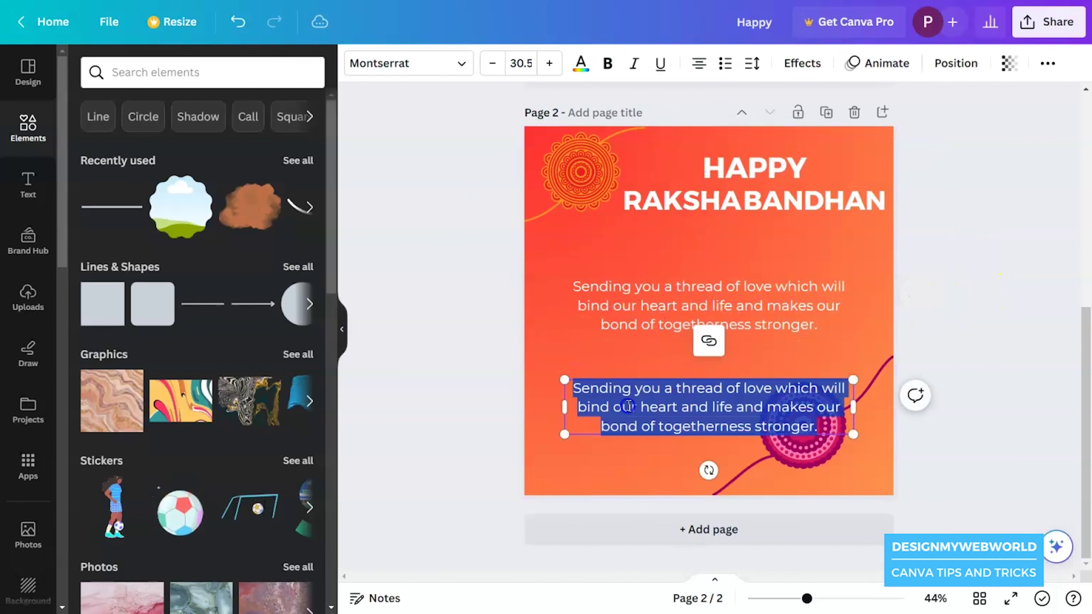
text(From your Little)
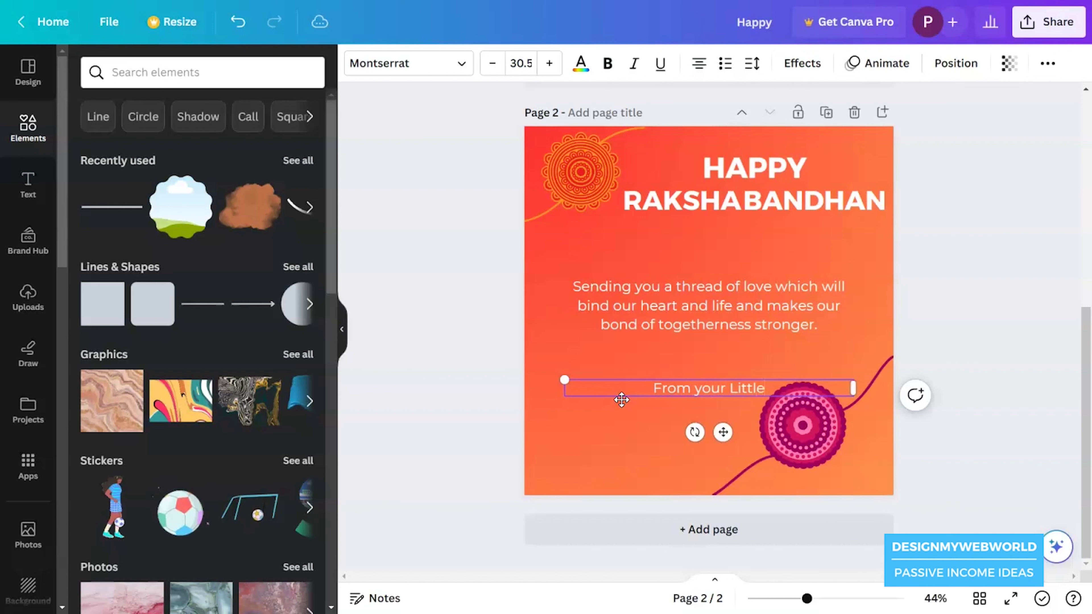
text(r)
click(658, 395)
drag(855, 388, 721, 383)
click(661, 408)
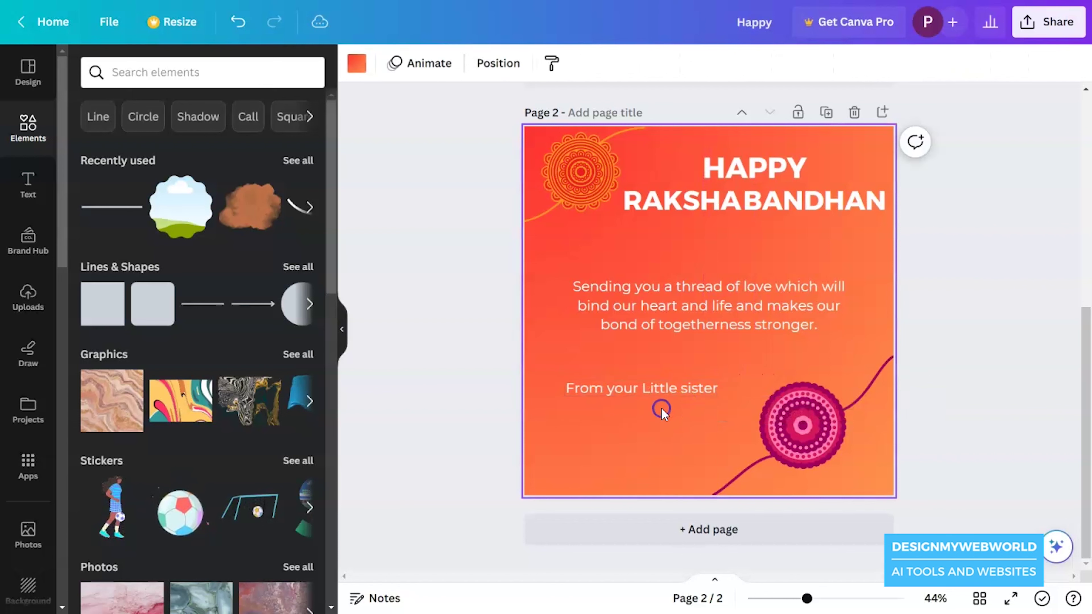
- Duplicate the "From your Little sister" line directly beneath itself and replace the copy's text with the sister's first name
click(615, 389)
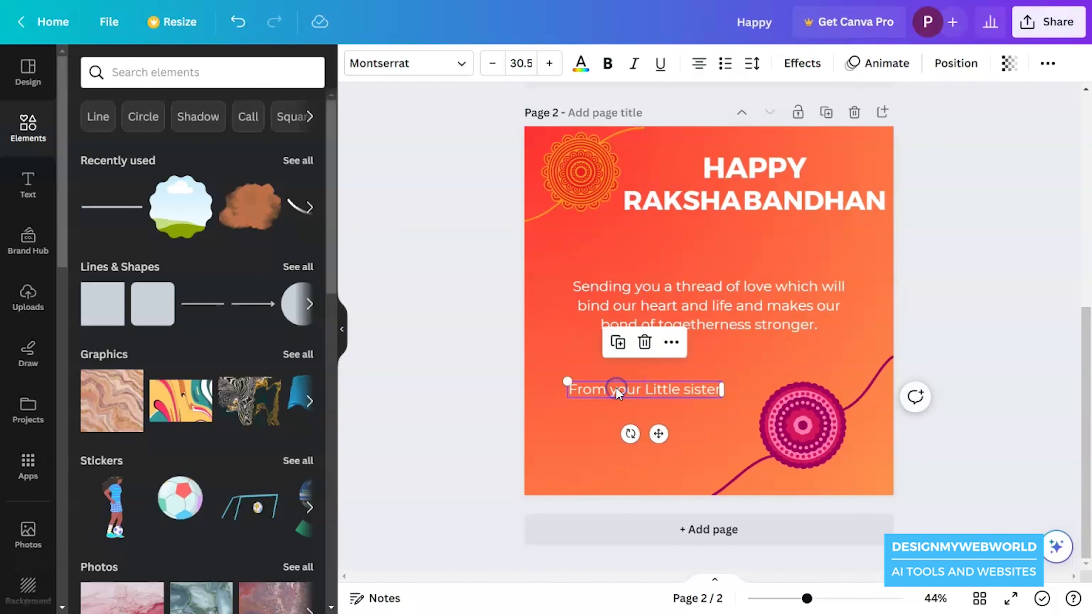
drag(621, 387, 609, 440)
double_click(609, 440)
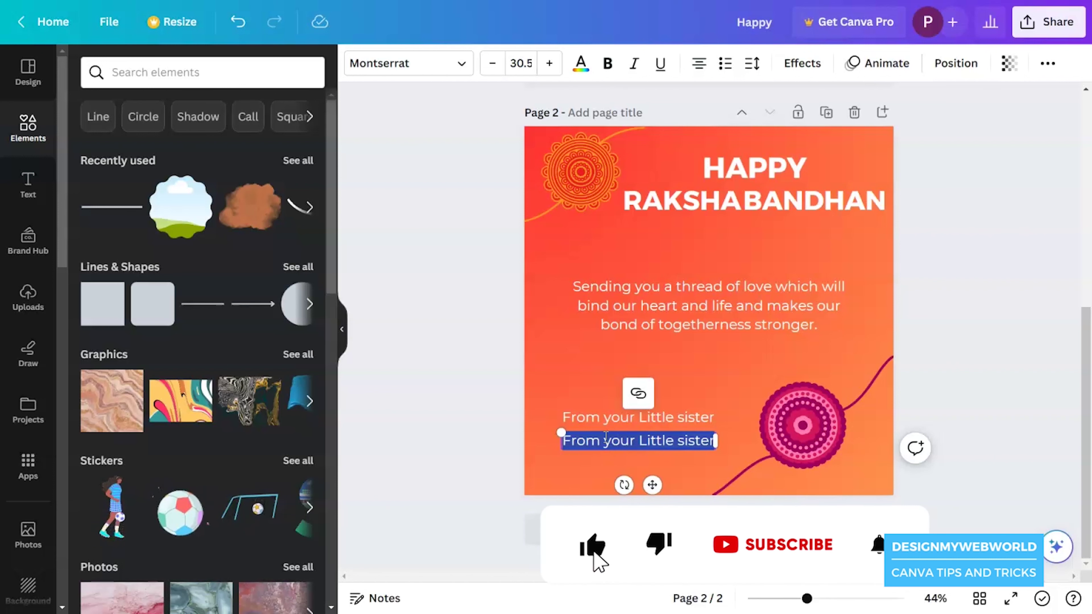
text(Priya)
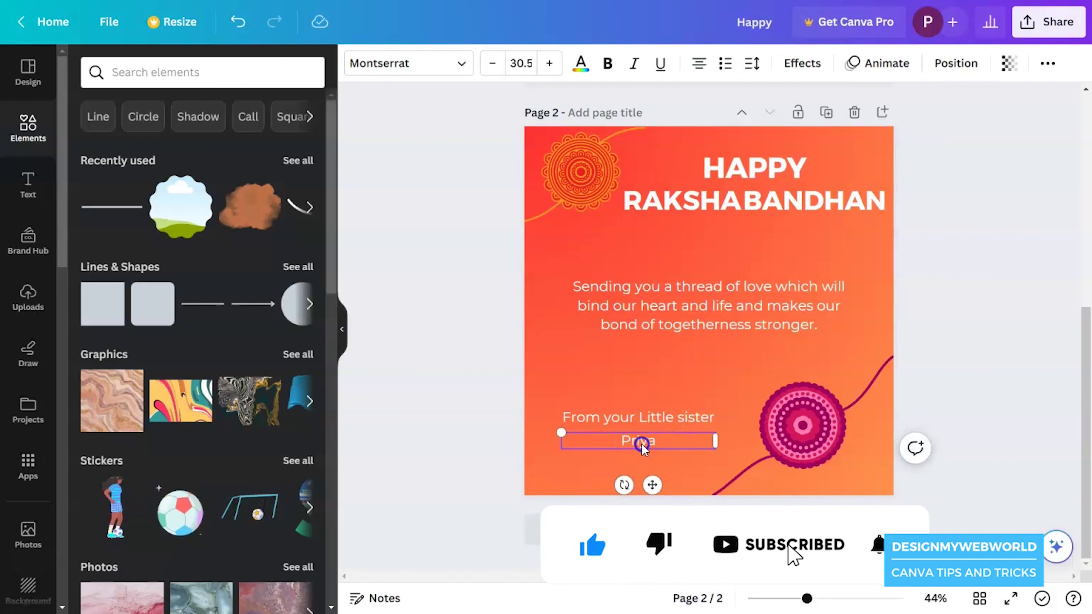
drag(640, 444, 641, 440)
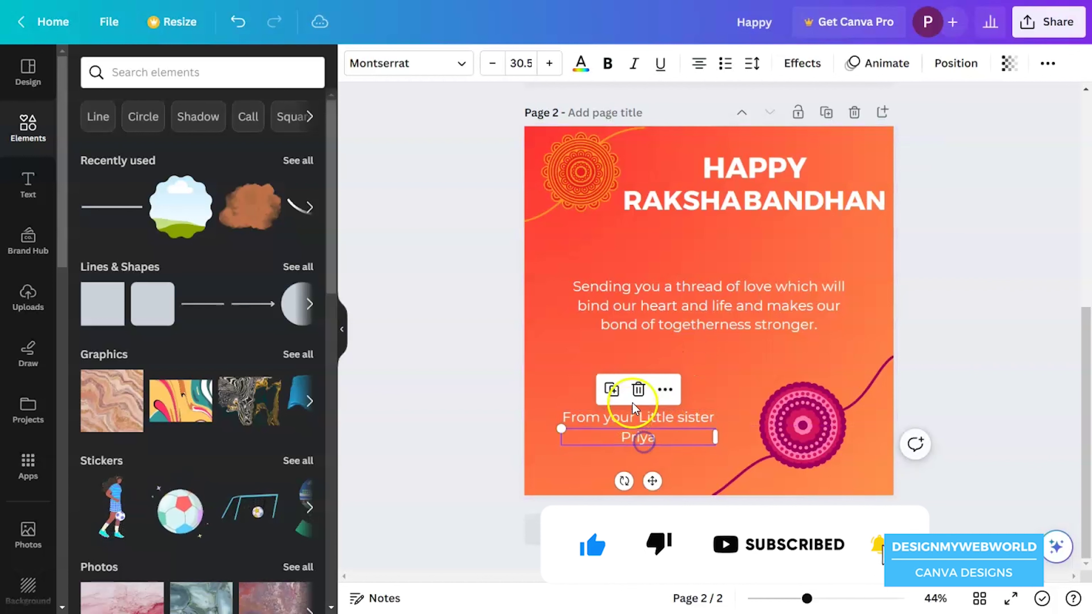
- Move the two signature lines lower on the page and nudge the greeting message slightly down
drag(560, 402, 649, 452)
click(527, 407)
drag(690, 306, 689, 301)
click(659, 378)
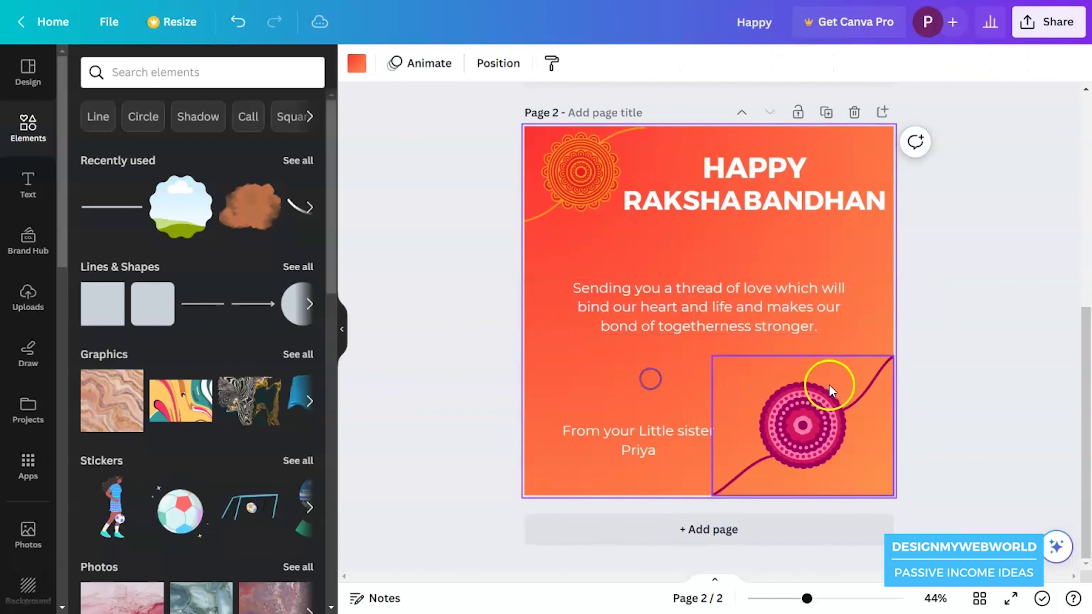
- Search the elements for "brother sister" graphics
click(171, 71)
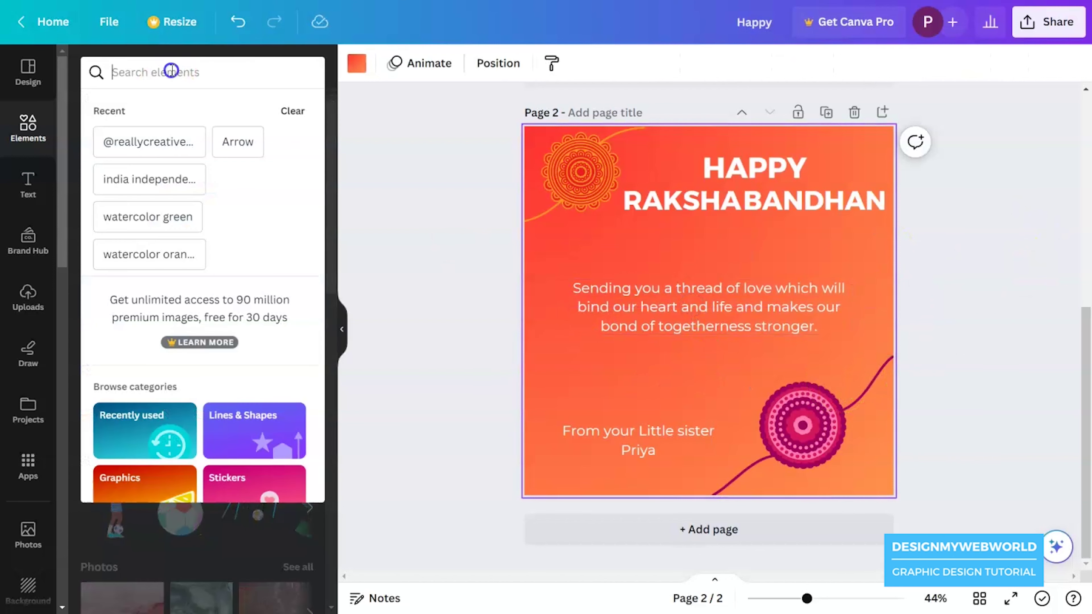
text(rak)
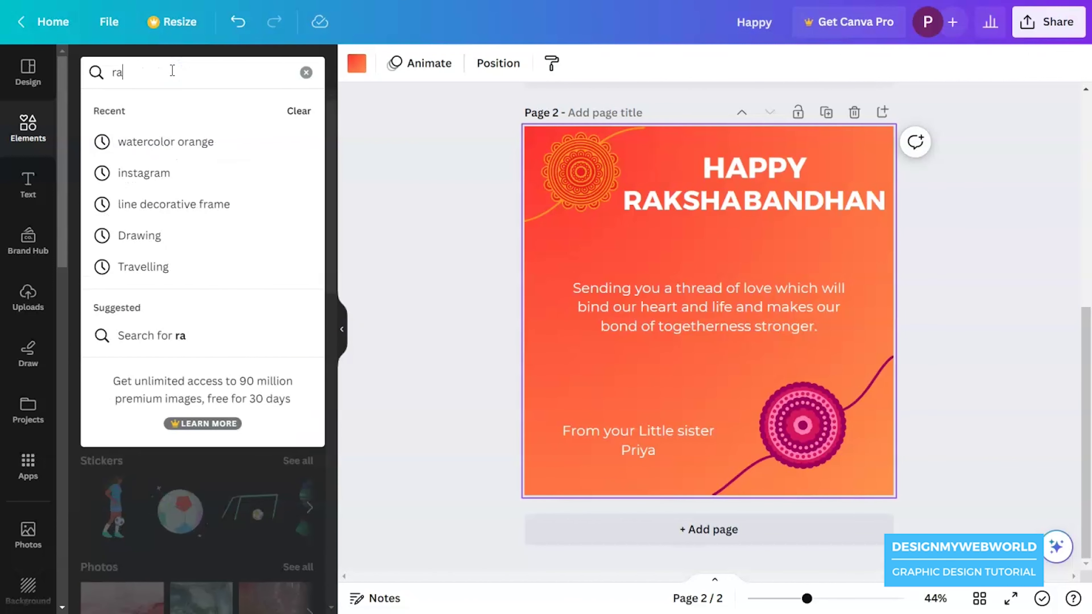
key(BackSpace)
key(BackSpace)
key(BackSpace)
text(brother sister)
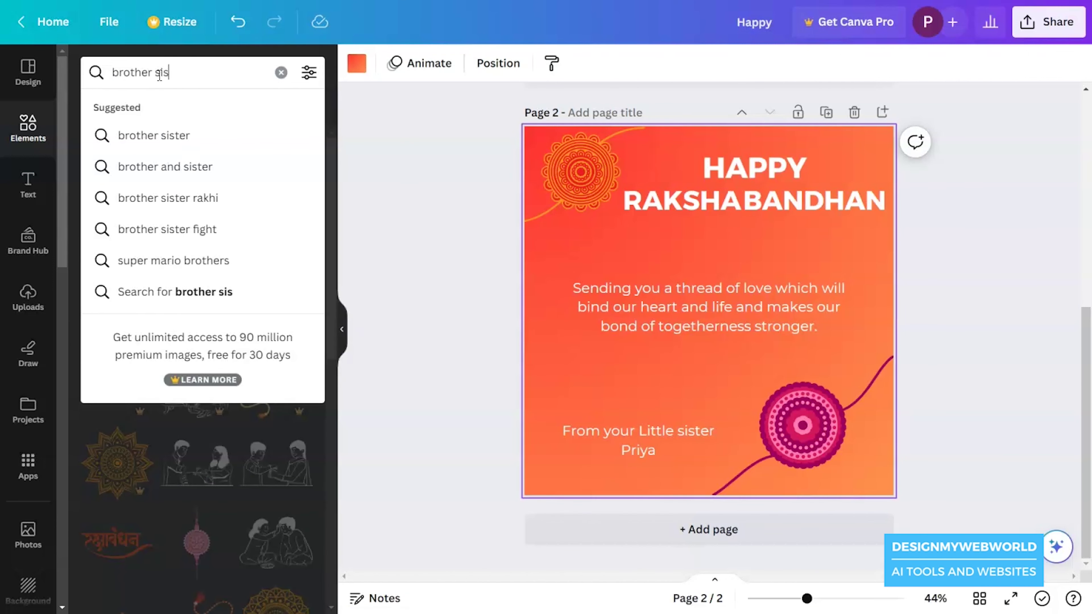
key(Return)
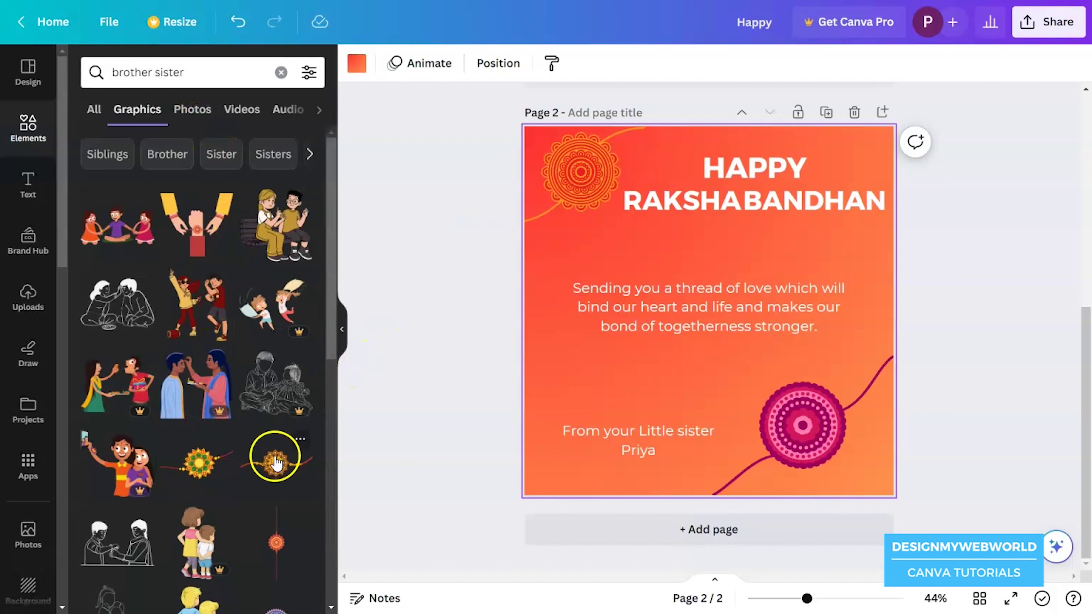
- Try the line drawing of a seated brother and sister at different sizes over the greeting message, and delete it
click(114, 318)
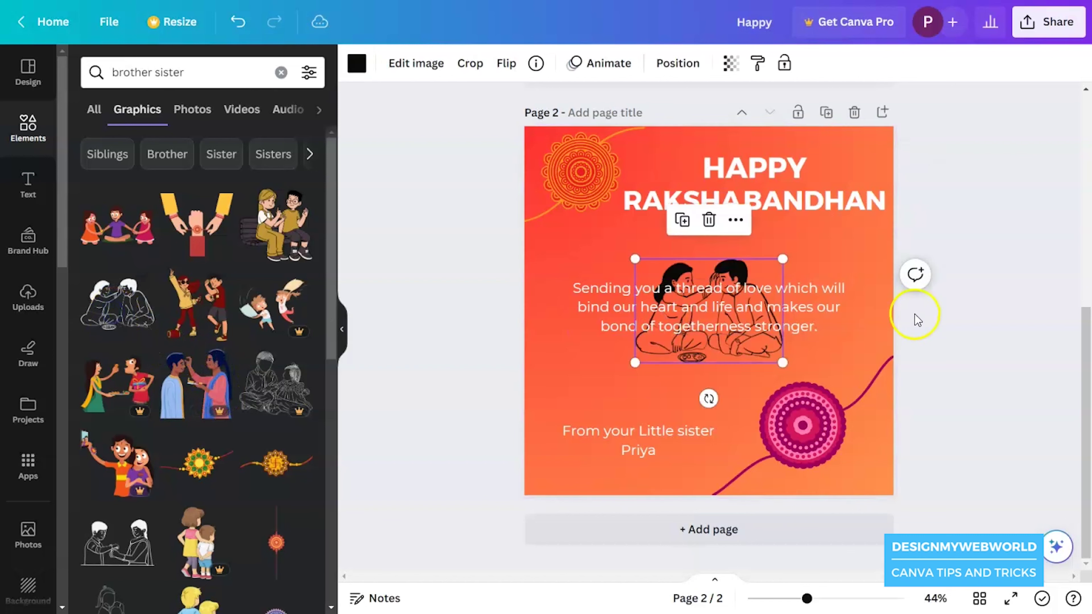
mouse_move(780, 261)
mouse_down()
mouse_move(832, 263)
mouse_move(841, 234)
mouse_move(825, 236)
mouse_up()
mouse_move(708, 386)
mouse_down()
mouse_move(781, 431)
mouse_move(792, 454)
mouse_move(770, 377)
mouse_up()
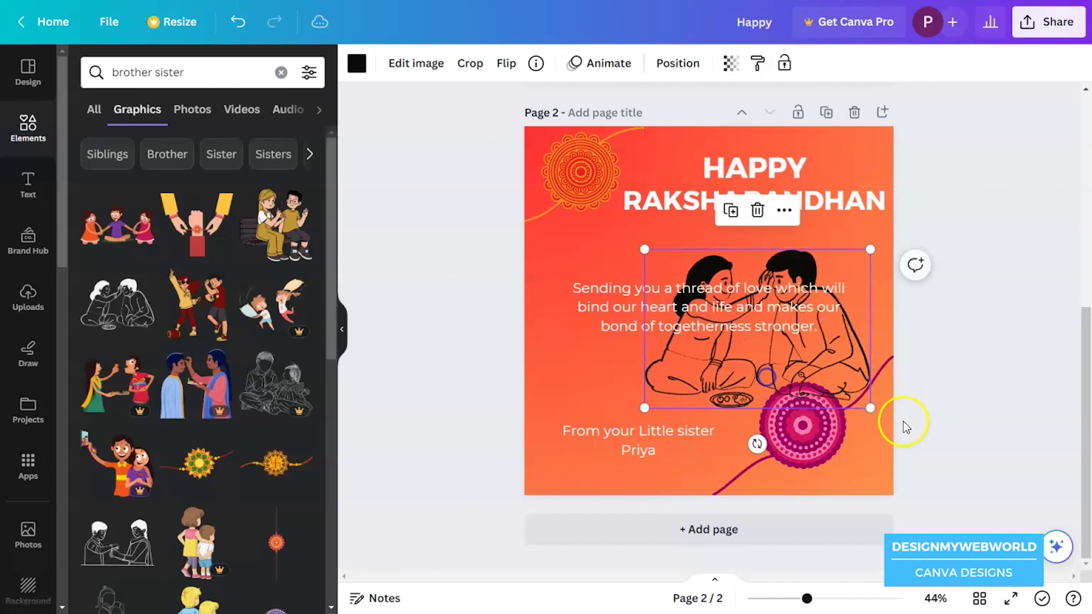
drag(871, 407, 836, 384)
drag(752, 361, 755, 360)
scroll(305, 434, down, 6)
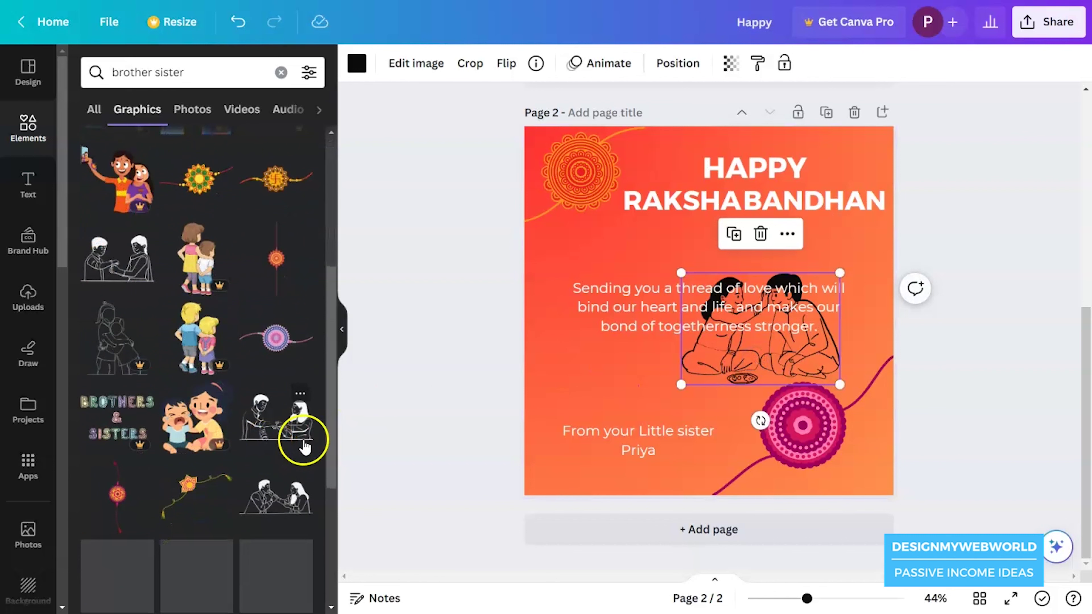
key(Delete)
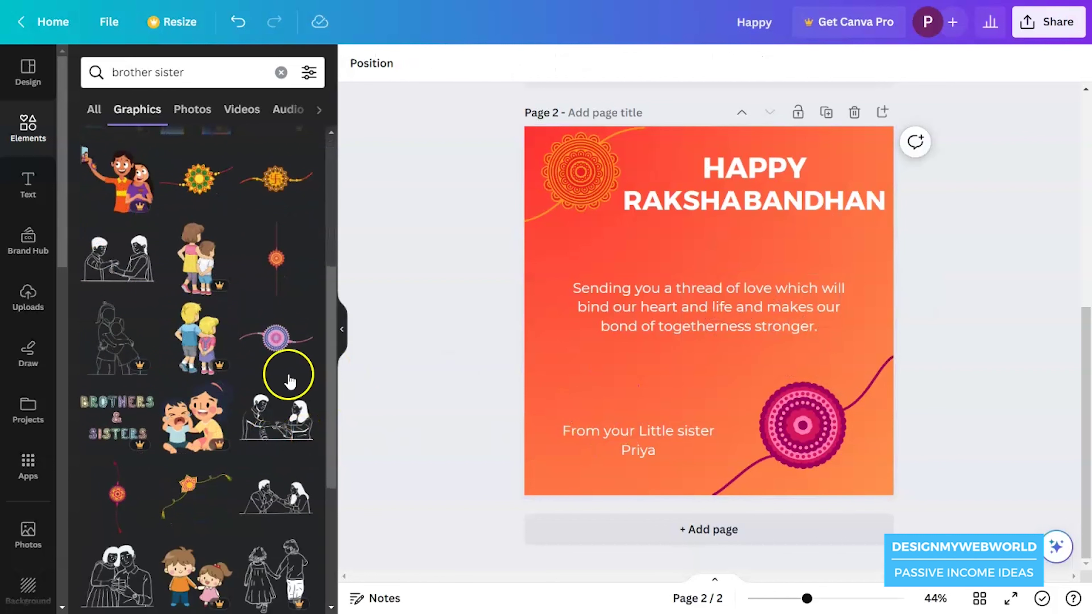
- Add the line drawing of a sister tying a rakhi on her brother, enlarge it and colour it white
click(131, 270)
drag(781, 265, 860, 237)
click(356, 63)
click(218, 200)
- Lower the opacity of the white brother-and-sister drawing so it becomes a faint background graphic
click(730, 63)
mouse_move(731, 126)
mouse_down()
mouse_move(629, 127)
mouse_move(637, 133)
mouse_up()
click(960, 271)
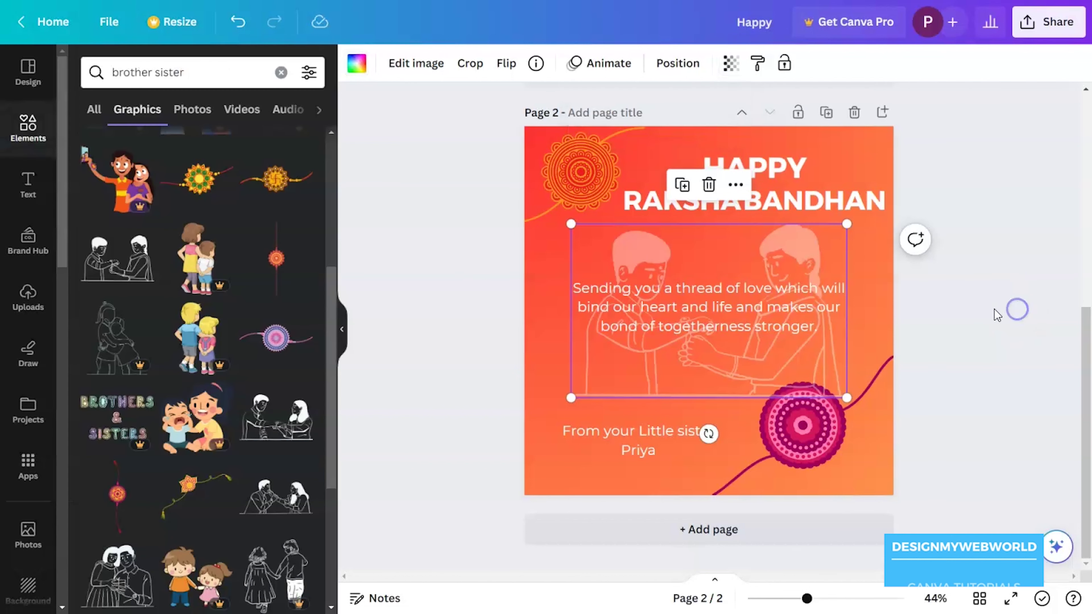
- Shrink the faint brother-and-sister drawing and place it in the page's lower-left corner behind the signature lines
drag(705, 353, 639, 452)
drag(794, 321, 778, 333)
drag(719, 373, 709, 390)
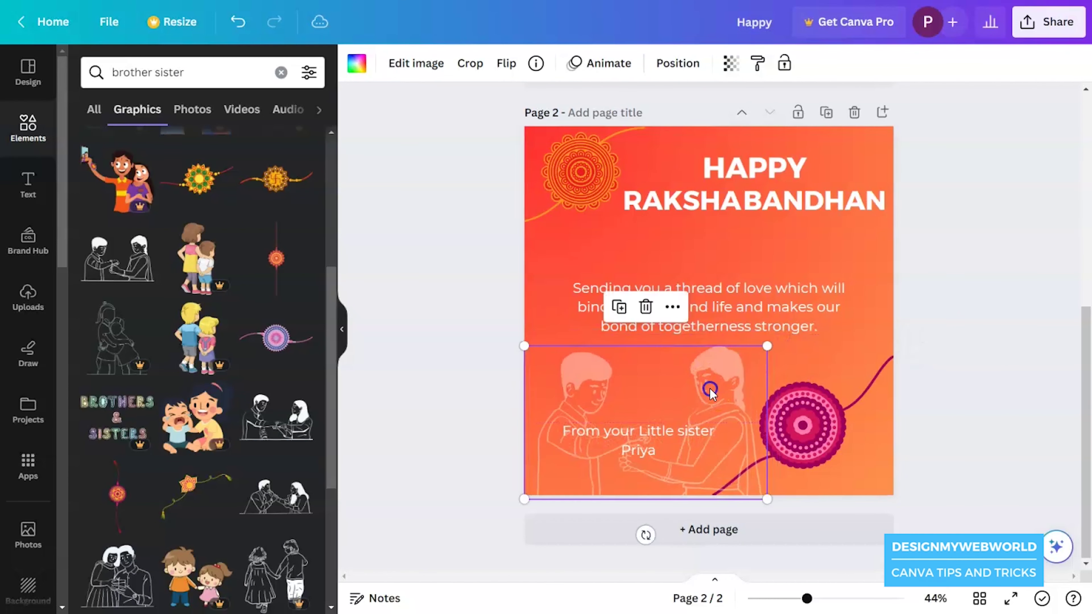
click(947, 345)
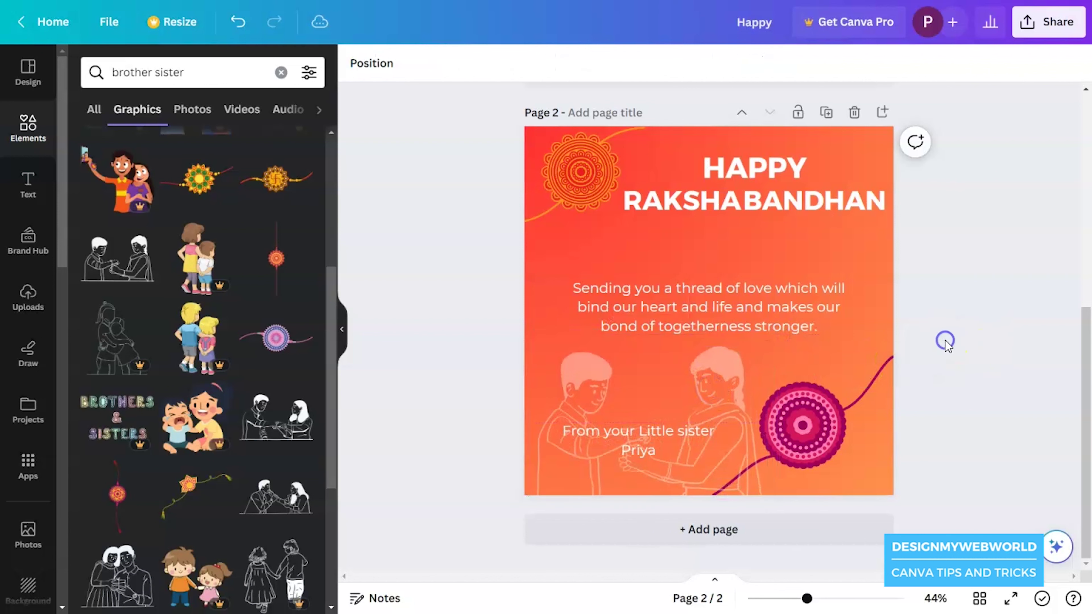
click(748, 379)
drag(768, 344, 692, 388)
click(991, 337)
click(707, 382)
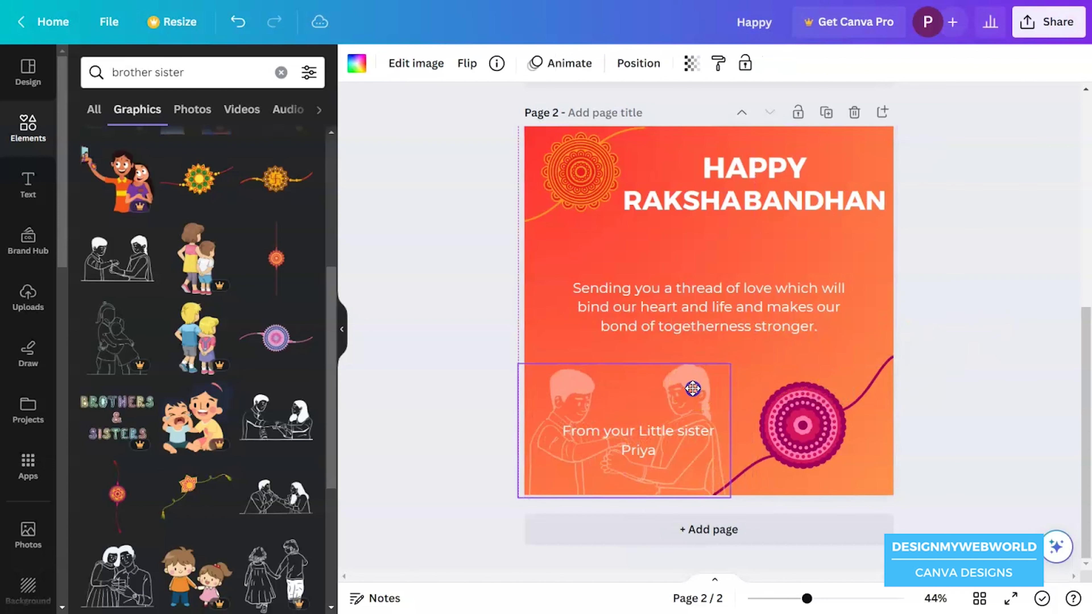
click(820, 384)
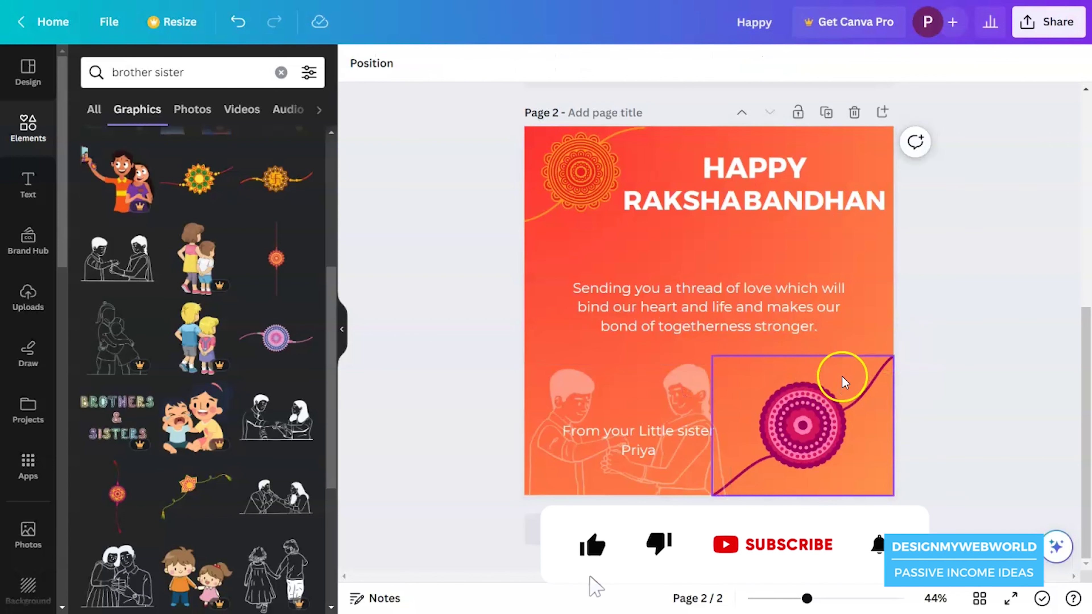
- Set the brother-and-sister drawing's transparency value to 27
click(688, 422)
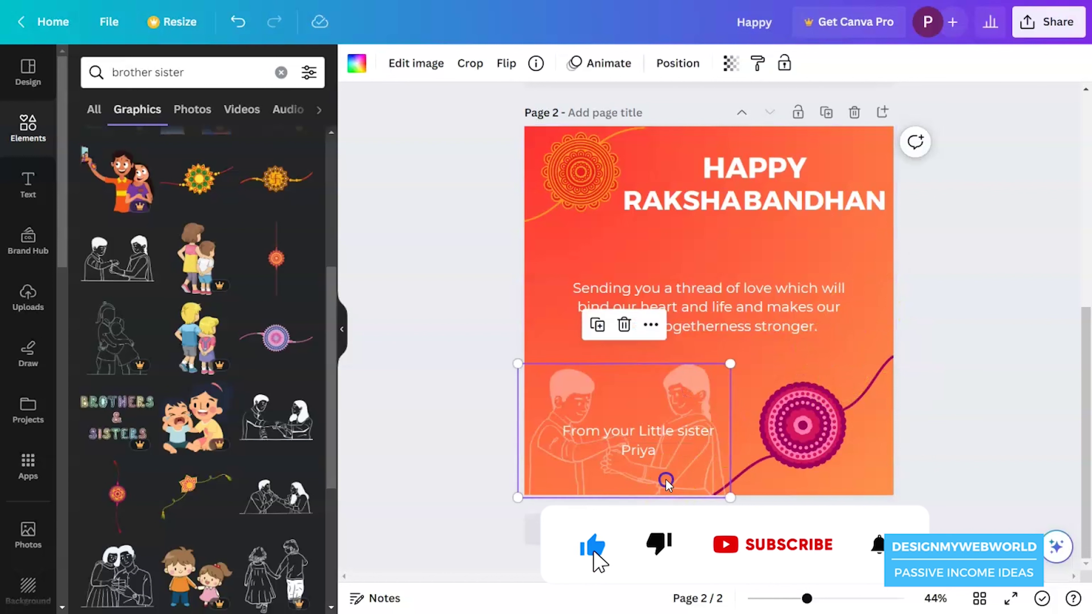
click(731, 65)
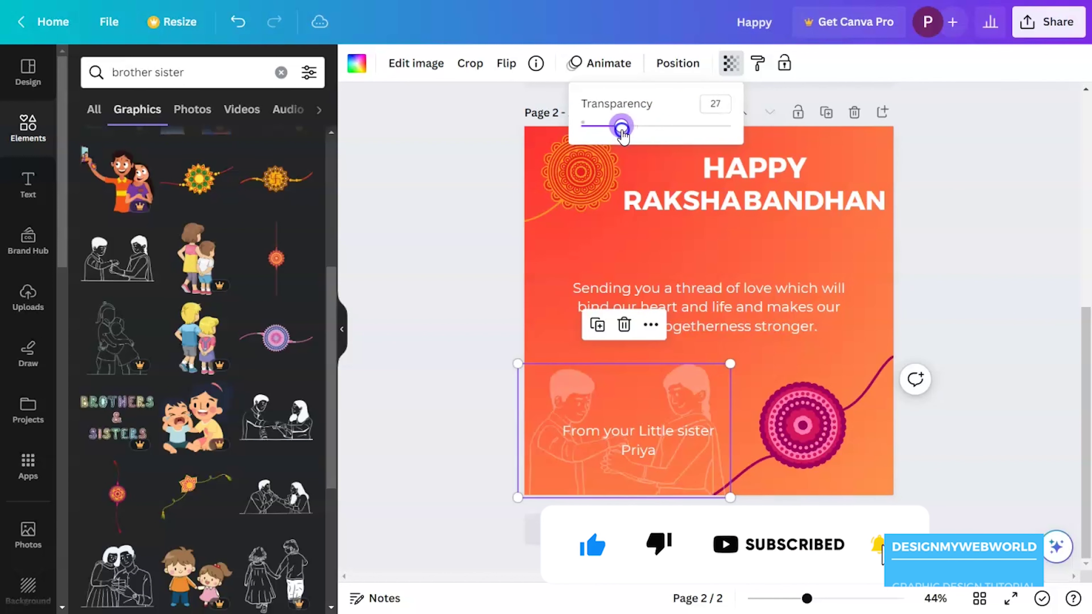
click(924, 255)
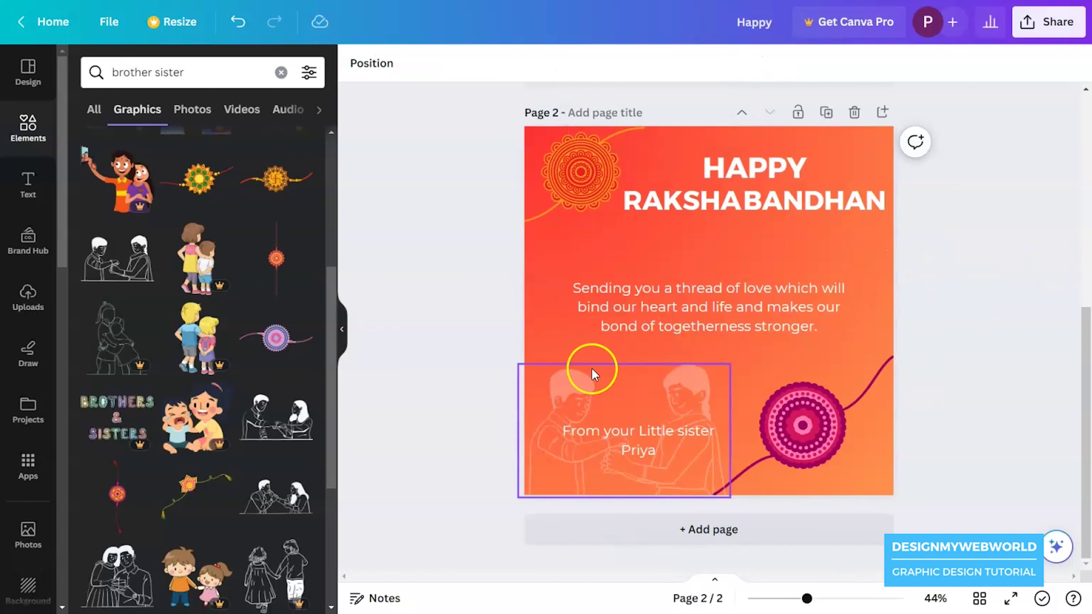
scroll(268, 409, down, 5)
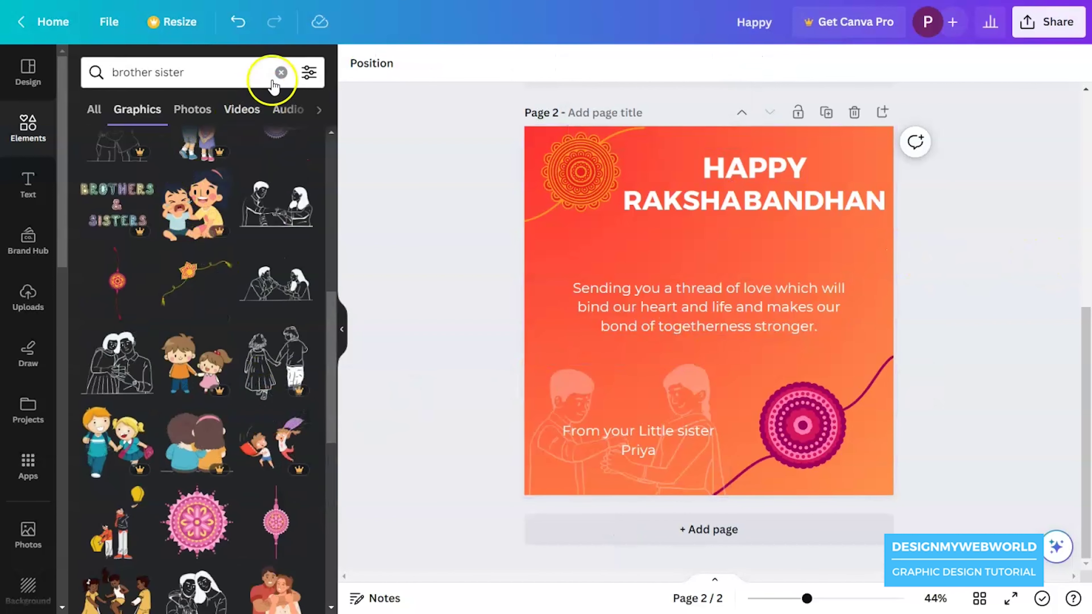
click(272, 82)
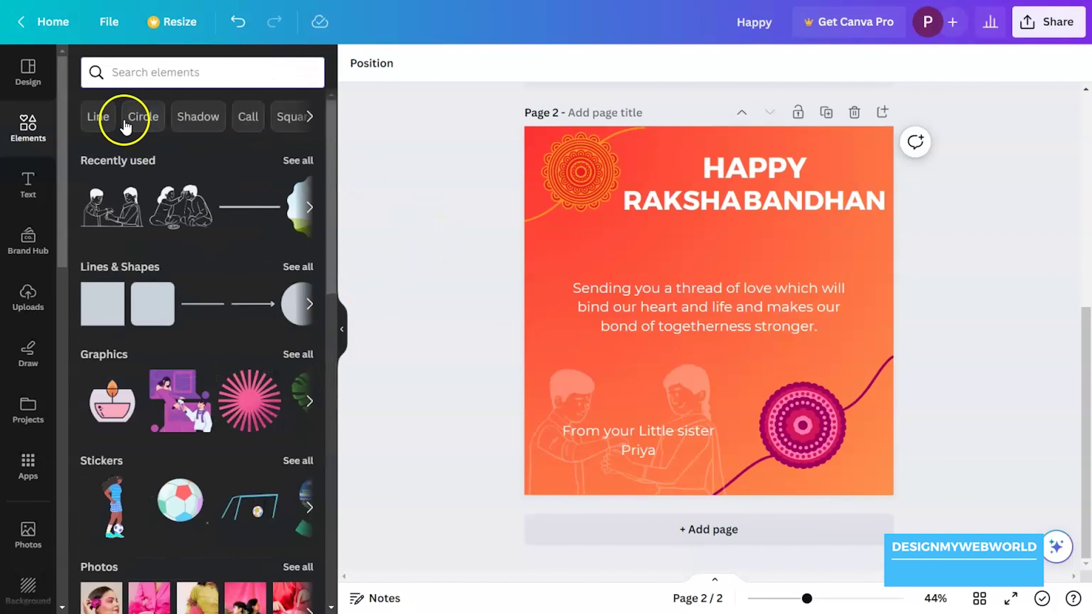
text(@)
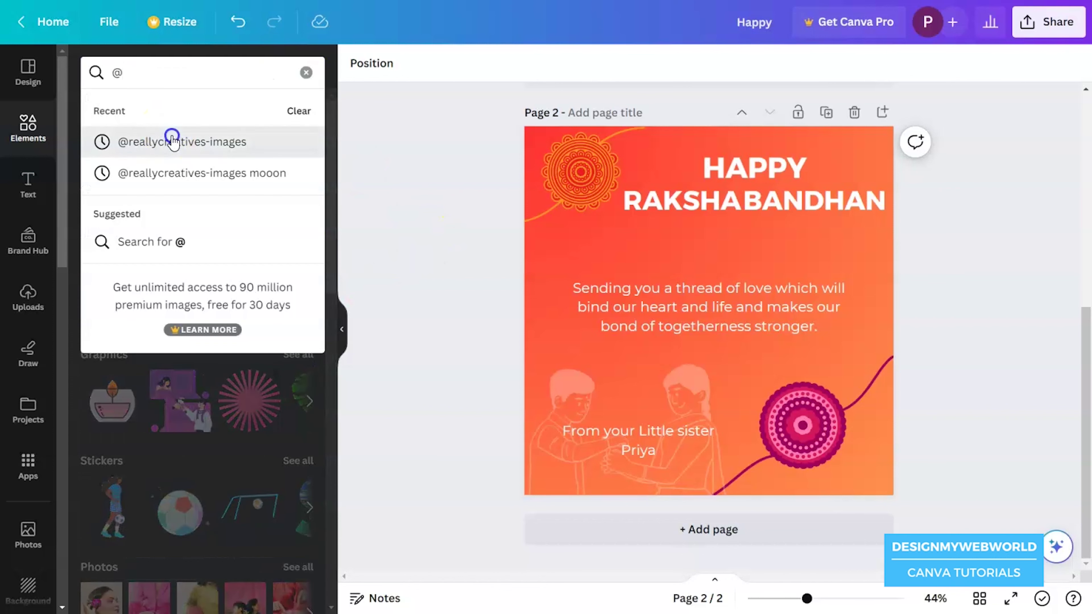
click(172, 140)
click(292, 201)
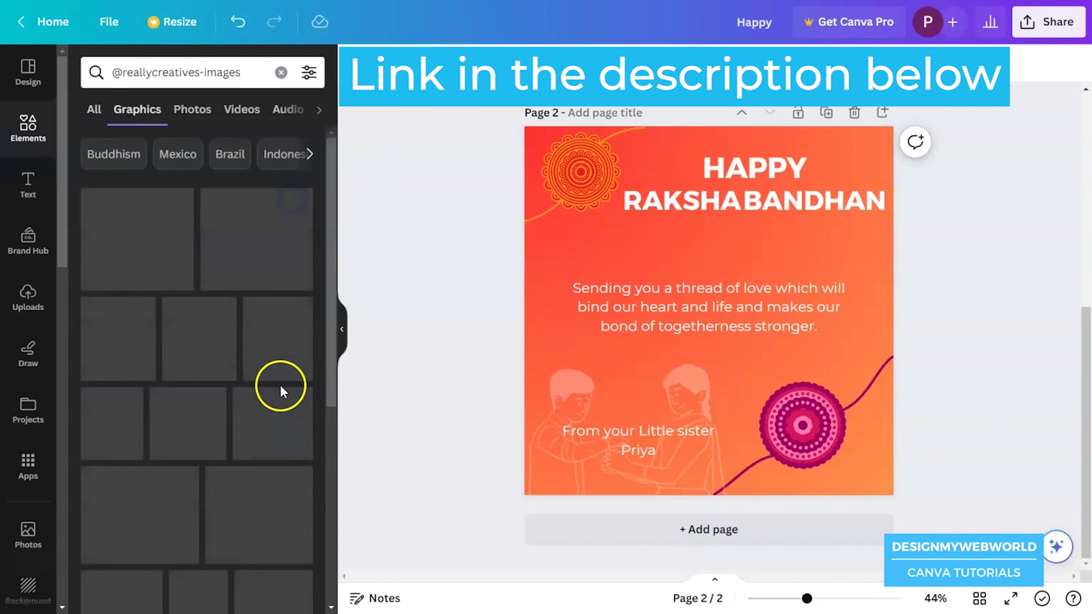
- Add a black mandala graphic, enlarge it and move it partly off the page's upper-right corner
scroll(223, 469, down, 8)
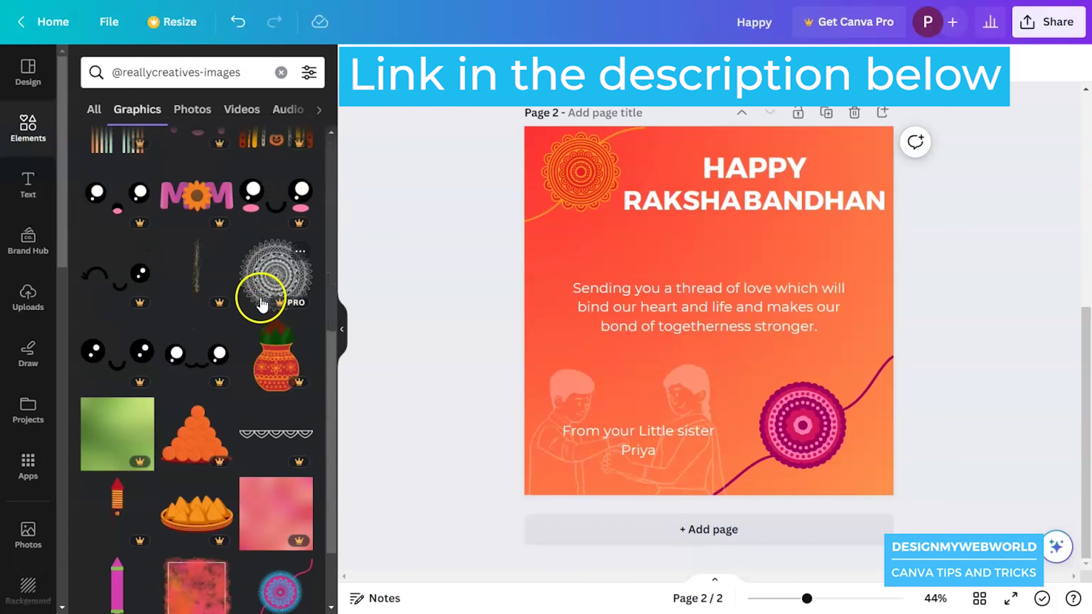
click(269, 303)
drag(784, 237, 860, 160)
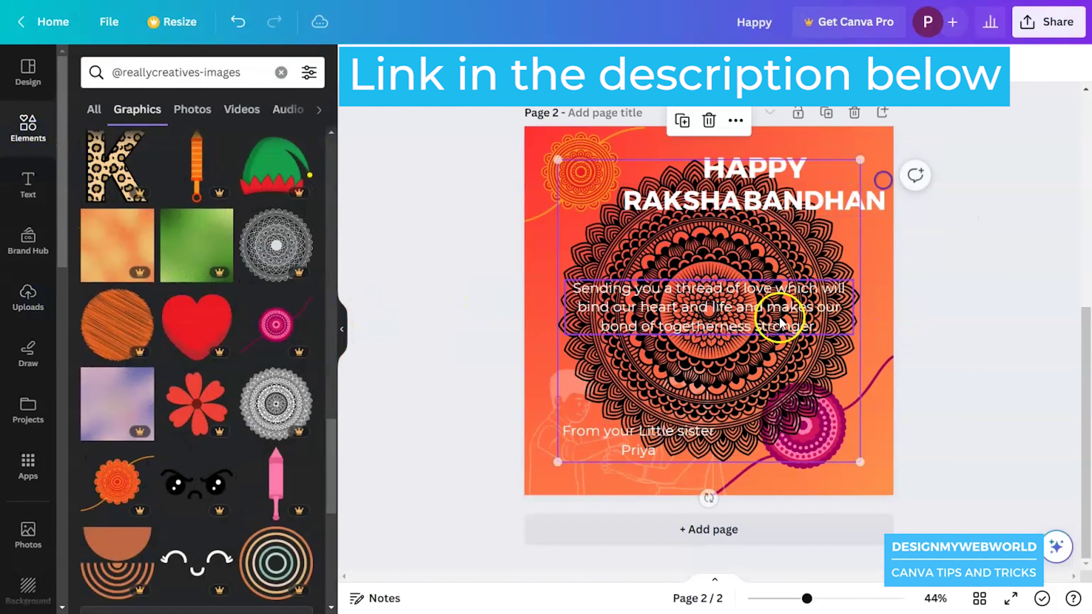
drag(725, 391, 734, 259)
drag(854, 314, 885, 340)
drag(745, 270, 830, 262)
- Recolour the black mandala white and set its transparency value to 21
click(354, 64)
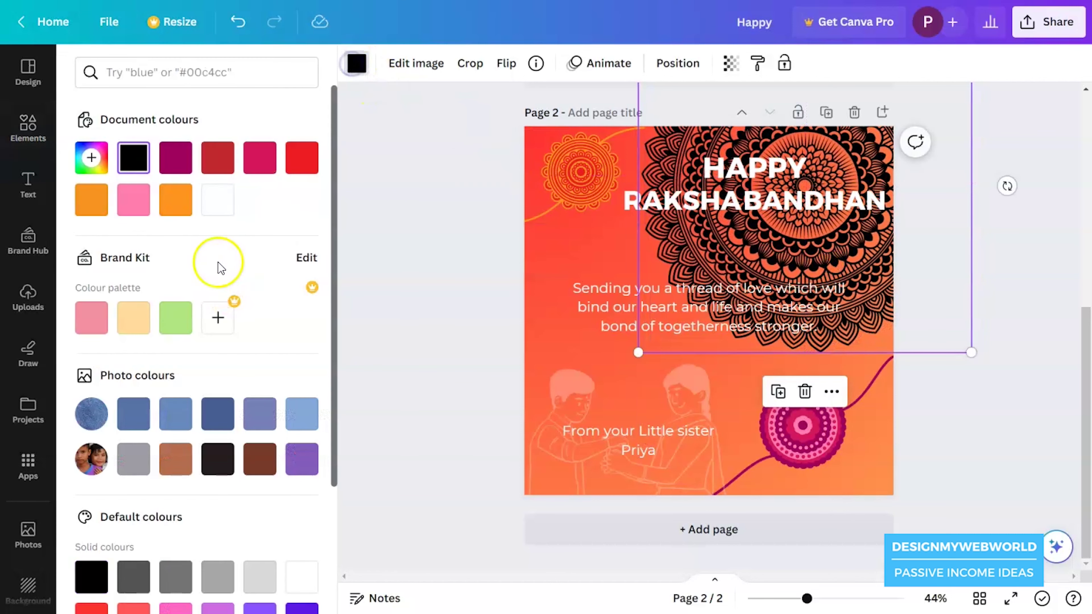
click(218, 200)
click(730, 69)
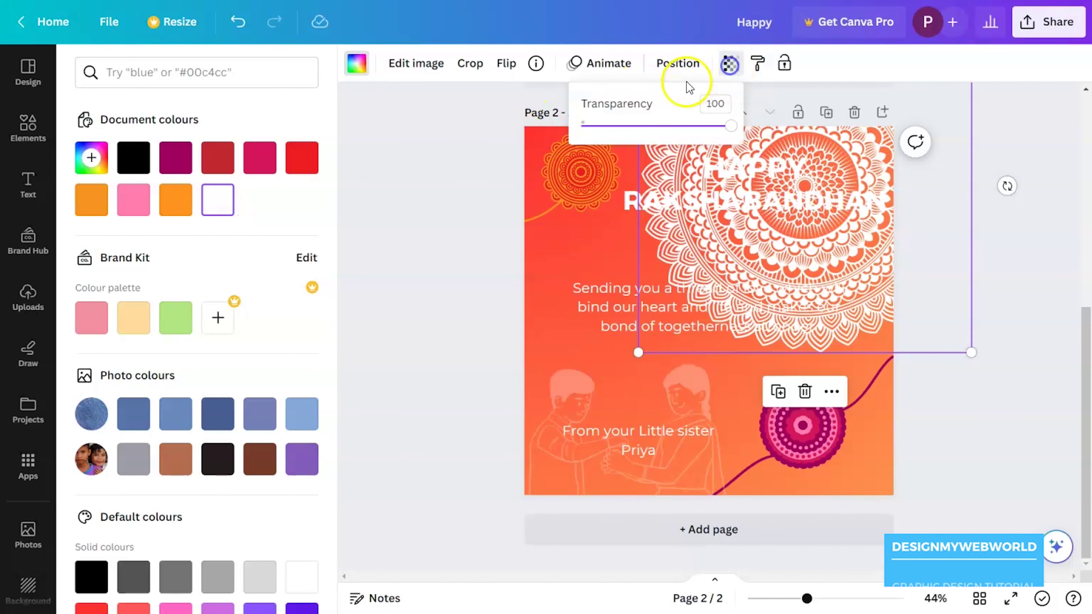
click(627, 125)
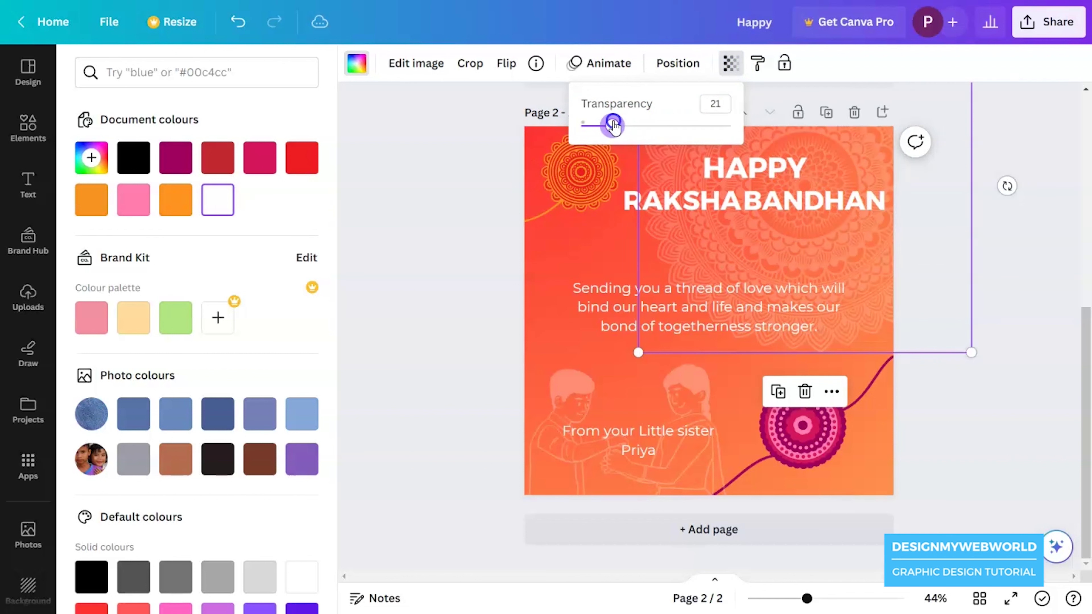
click(1066, 357)
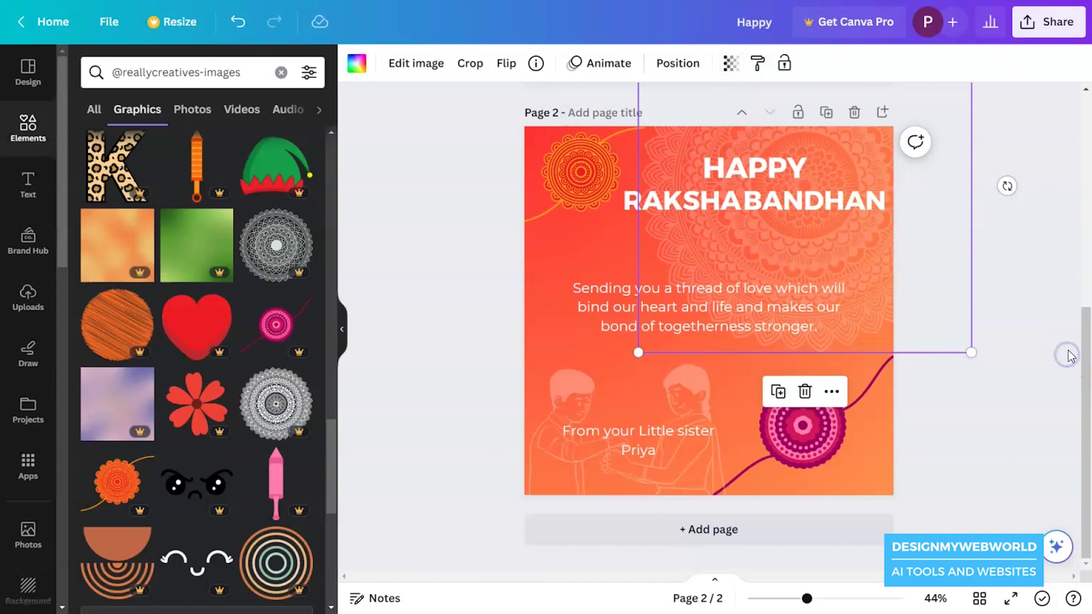
click(1062, 350)
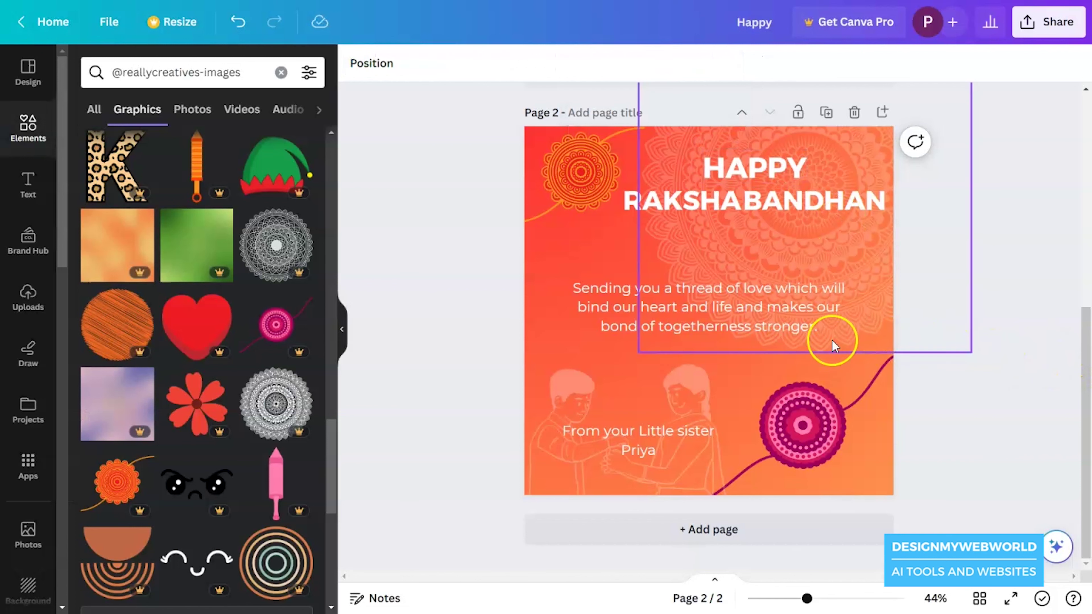
- Apply the Lift text effect with intensity 100 to the greeting message
click(744, 329)
click(895, 87)
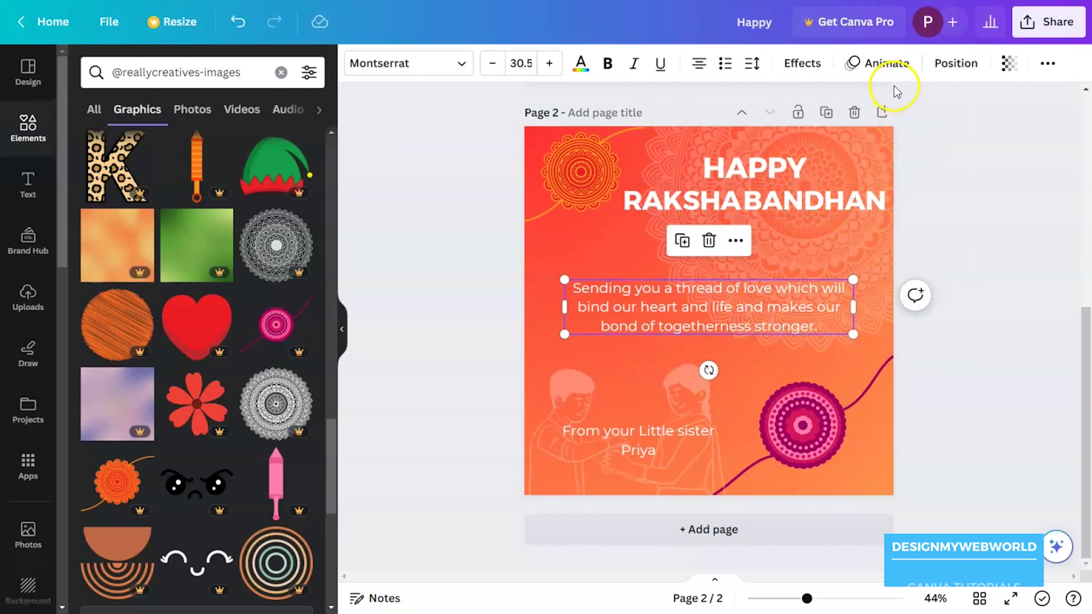
click(798, 65)
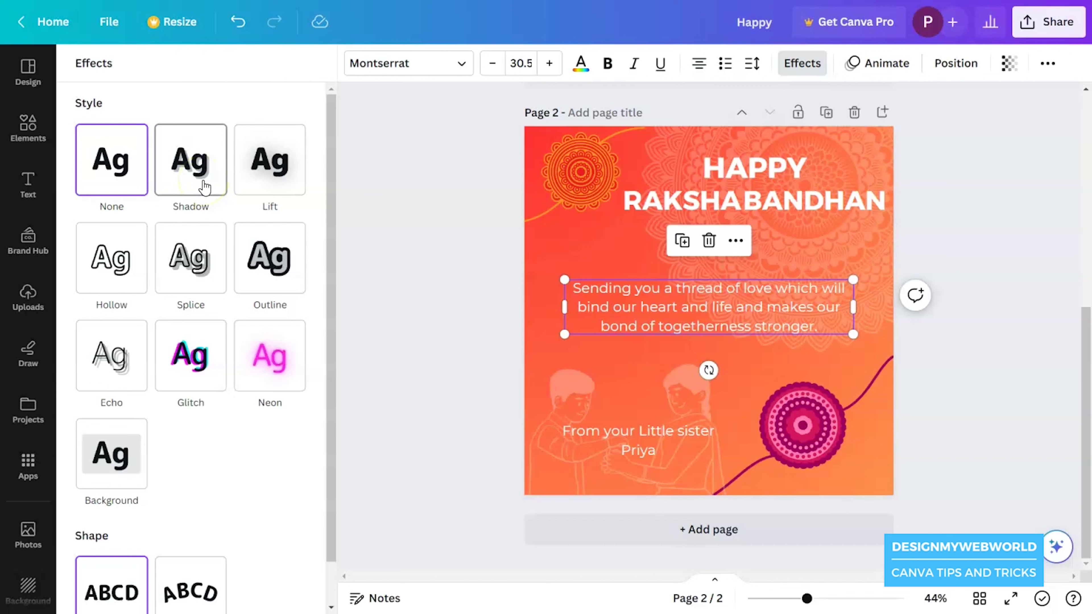
click(273, 180)
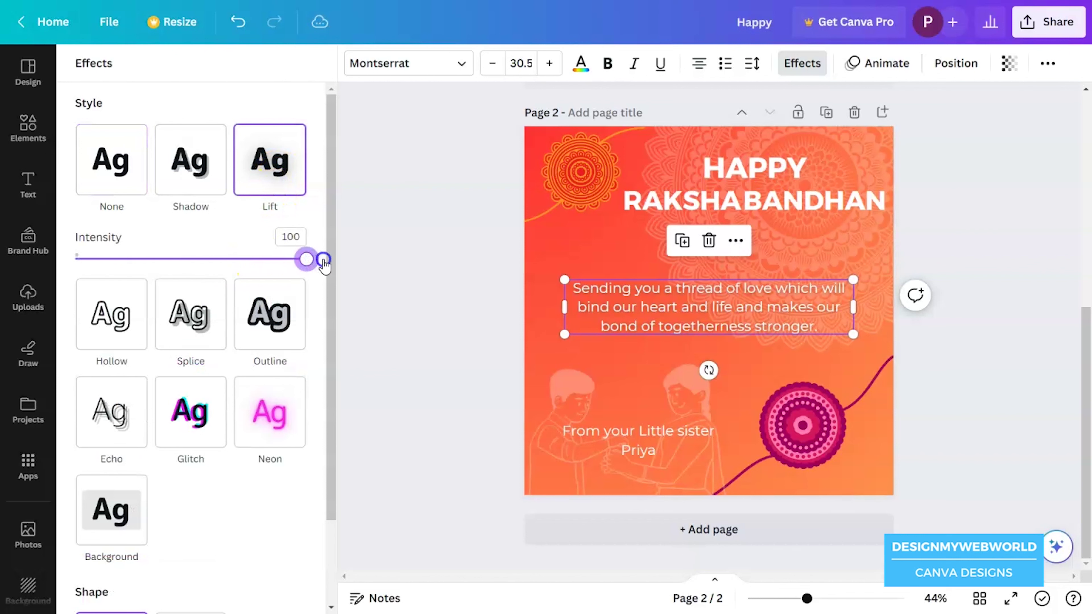
- Give the heading word BANDHAN a Shadow effect with offset 76 and the dark magenta document colour
click(821, 204)
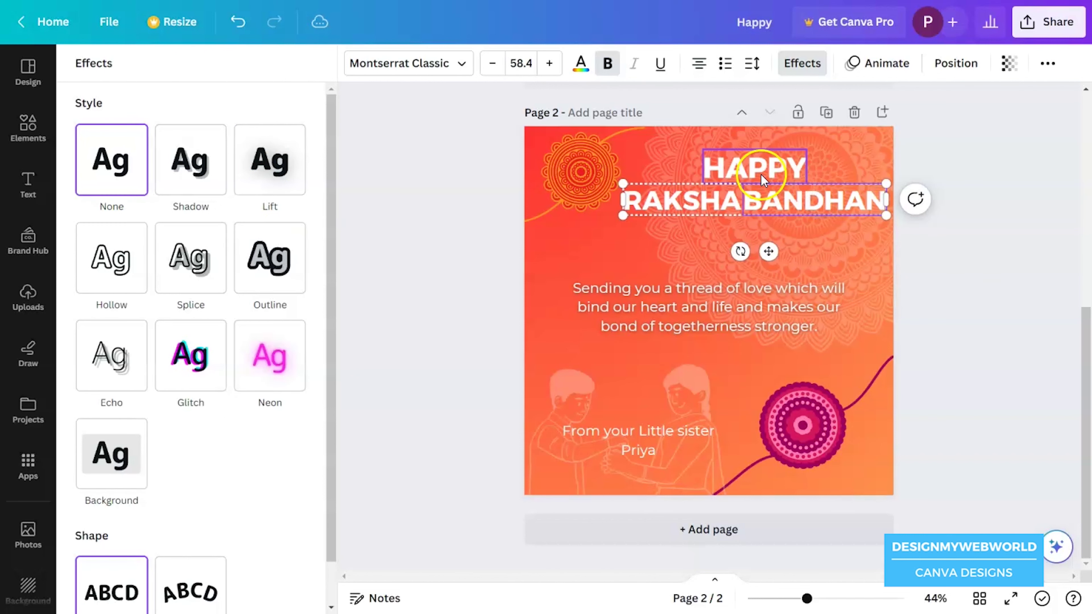
click(190, 183)
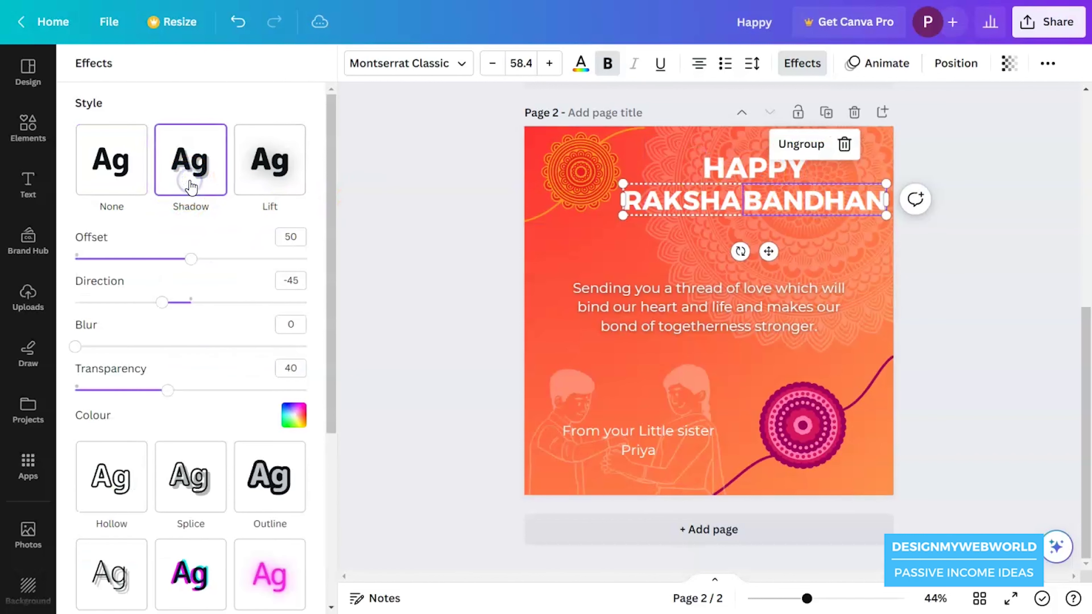
drag(207, 272, 246, 271)
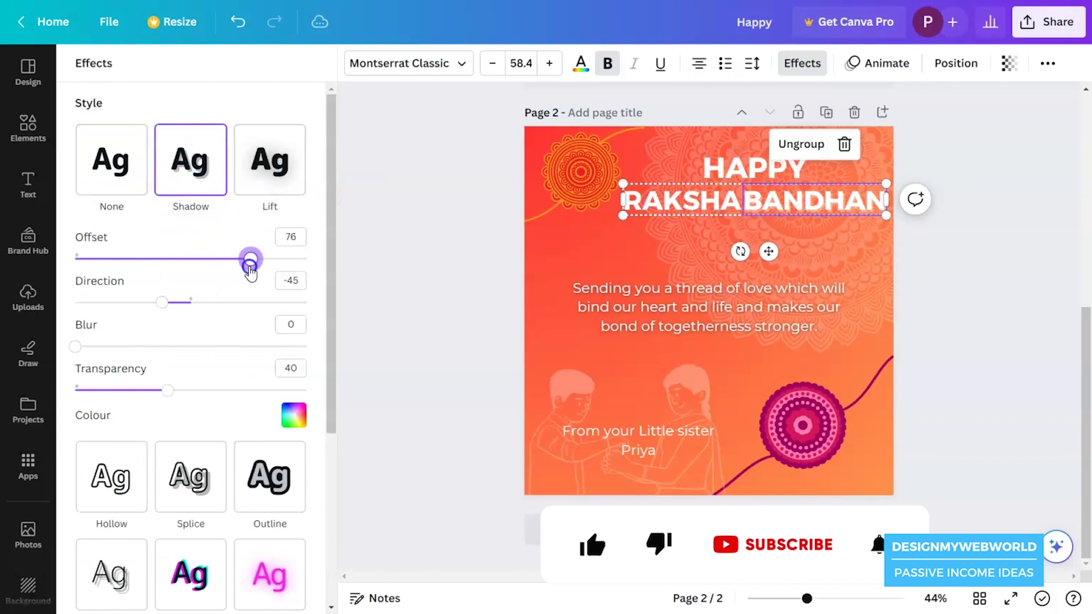
click(294, 415)
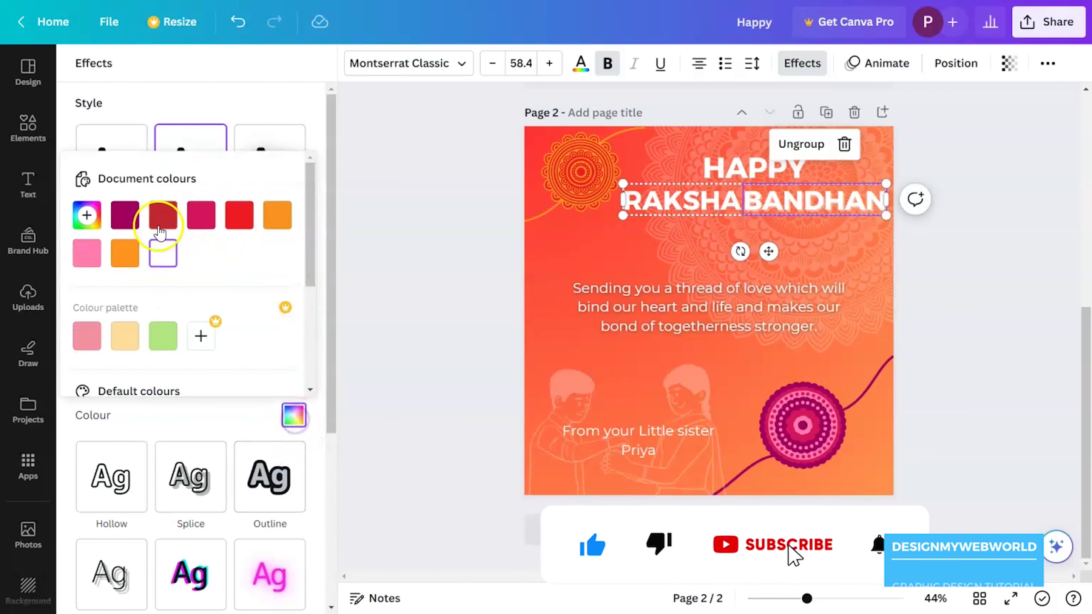
click(127, 220)
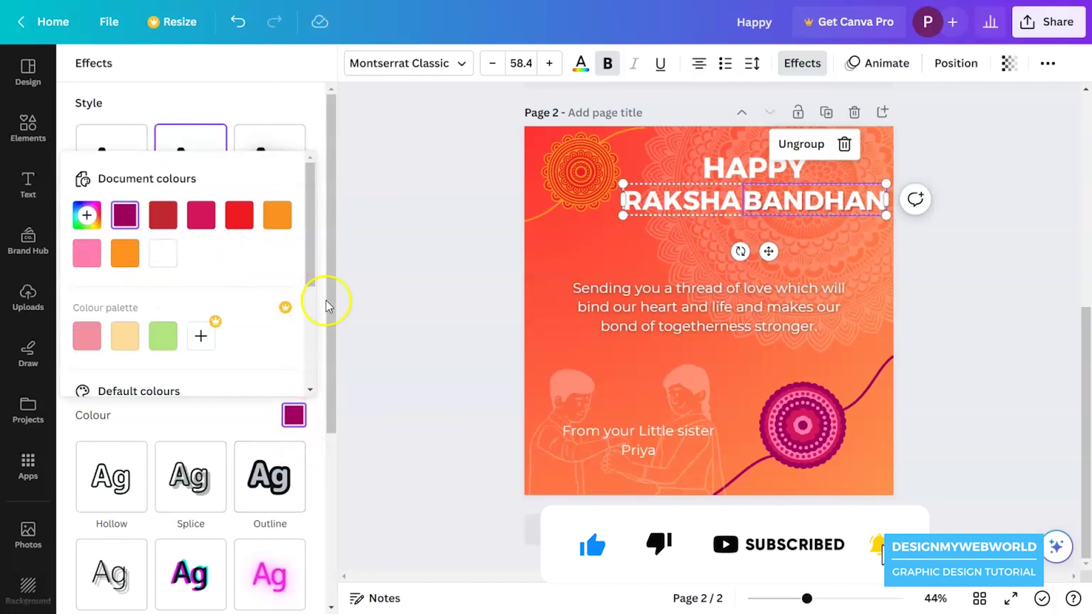
- Give the heading word RAKSHA a Shadow effect in the same dark magenta document colour
click(634, 200)
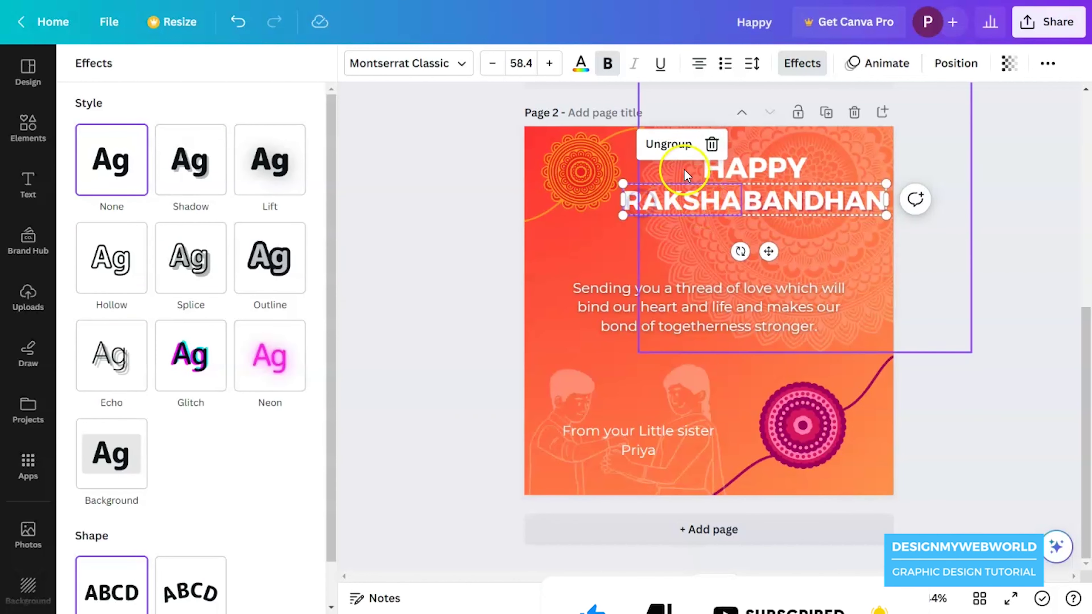
click(185, 176)
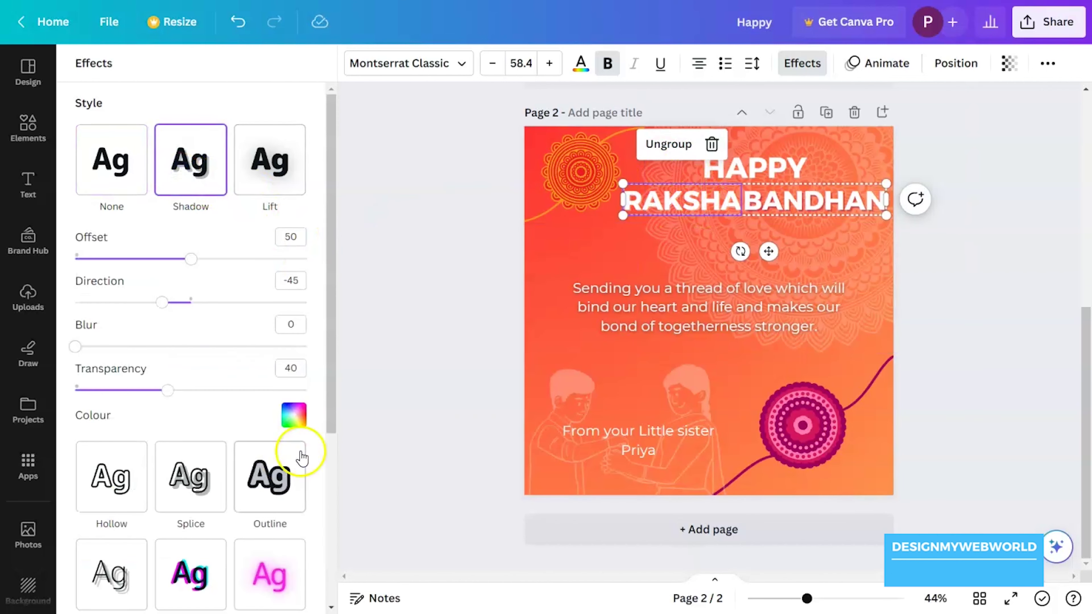
click(294, 415)
click(128, 220)
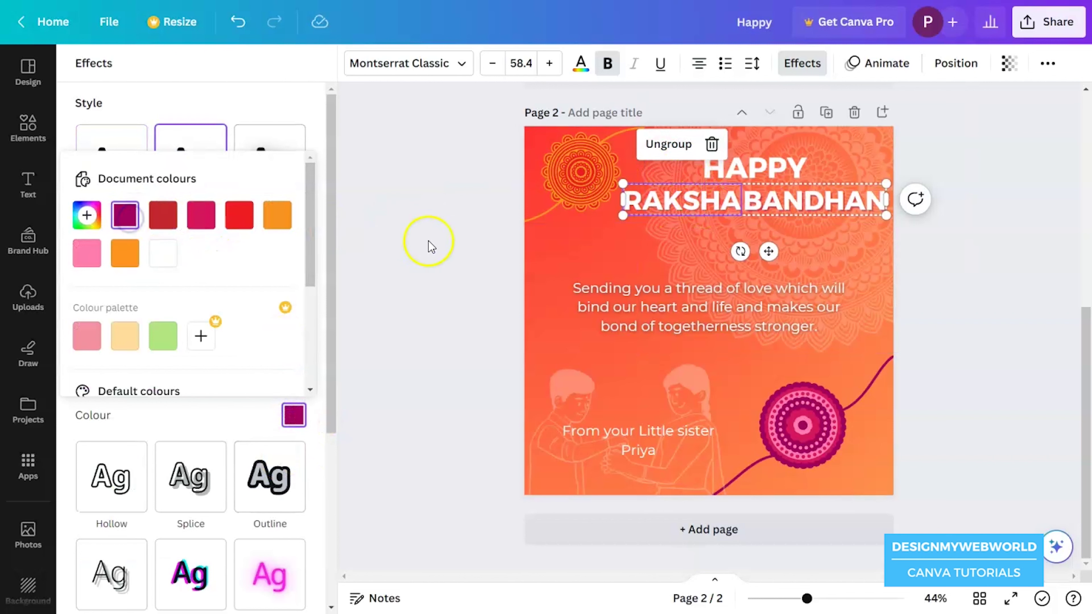
- Apply a dark magenta Shadow effect to the heading word HAPPY
click(743, 181)
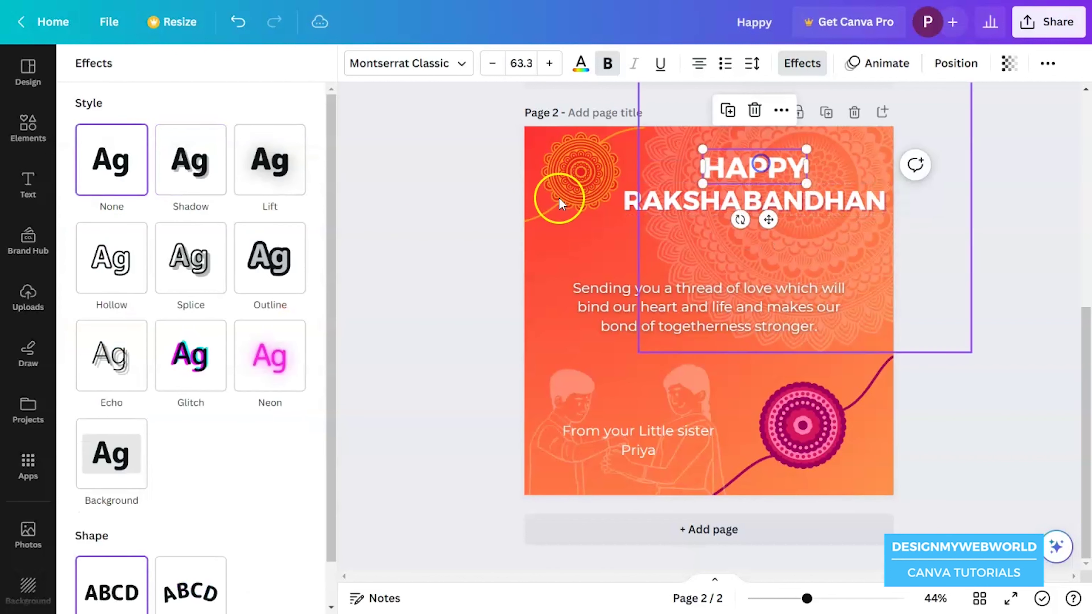
click(202, 217)
click(301, 417)
click(135, 217)
click(983, 237)
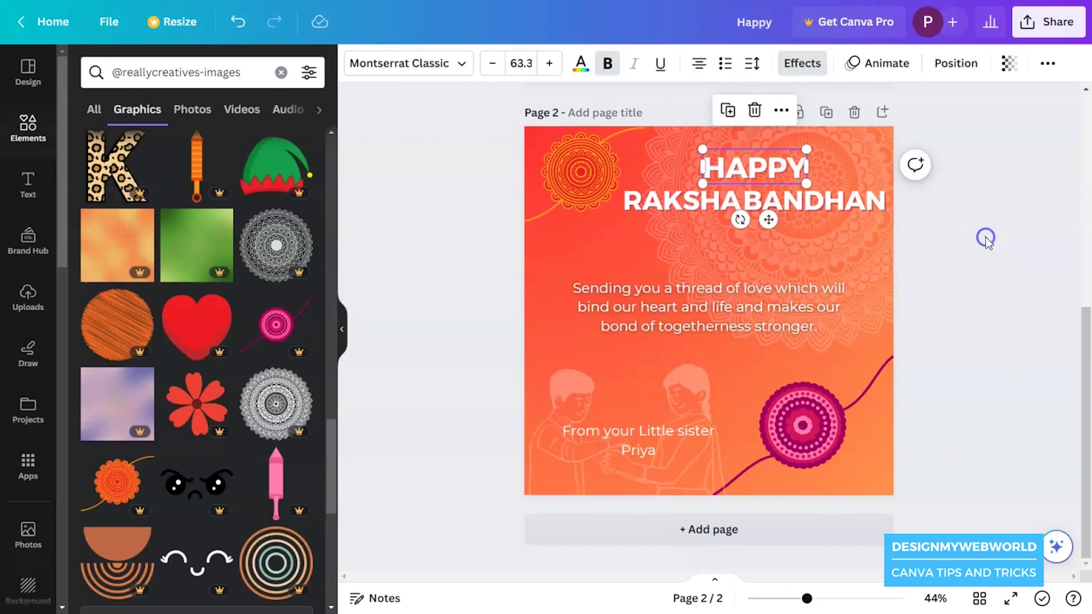
- Shrink the whole HAPPY RAKSHABANDHAN heading slightly and move it a little lower on the page
click(845, 214)
drag(886, 215, 872, 213)
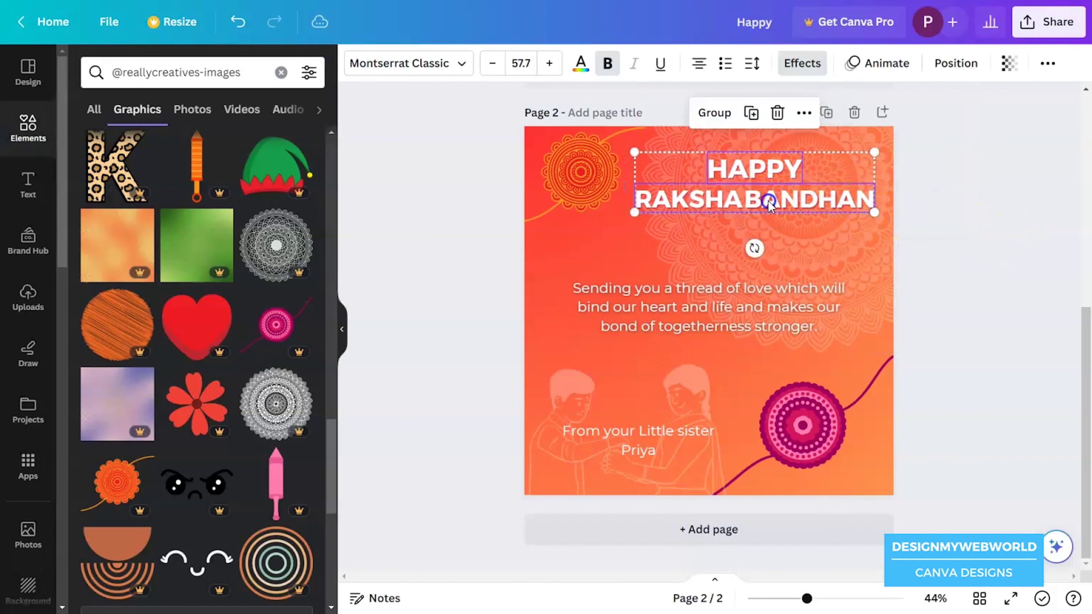
drag(768, 198, 755, 236)
mouse_move(860, 251)
mouse_down()
mouse_move(882, 255)
mouse_move(867, 251)
mouse_up()
drag(788, 238, 798, 211)
click(994, 256)
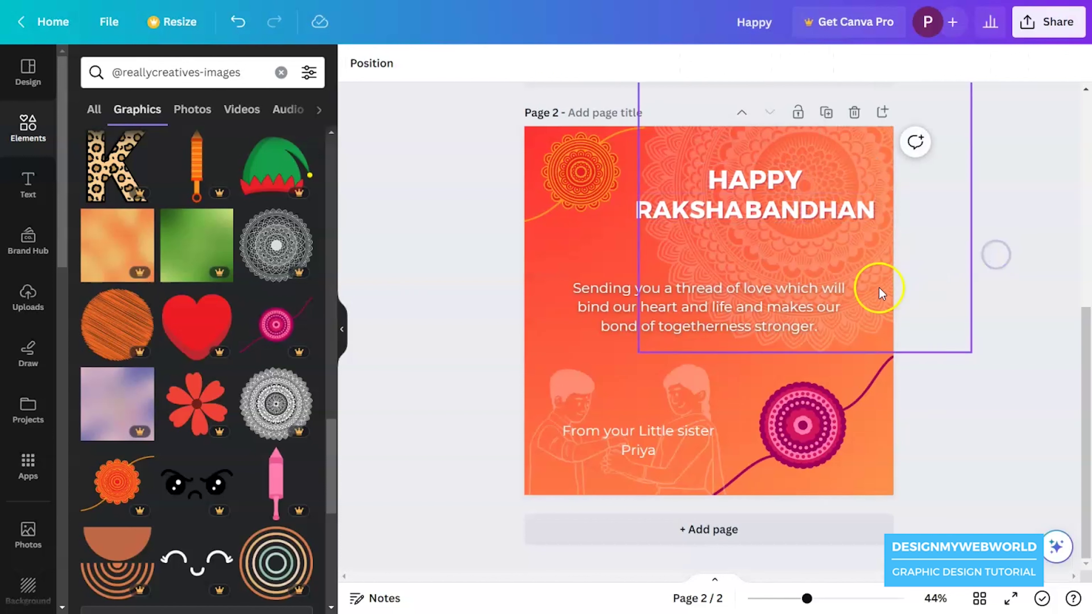
- Enlarge the faint mandala behind the heading slightly and nudge it into place at the page's upper-right corner
click(891, 297)
drag(971, 352, 998, 366)
mouse_move(870, 295)
mouse_down()
mouse_move(900, 263)
mouse_move(879, 291)
mouse_up()
click(1001, 398)
- Enlarge the orange rakhi in the page's upper-left corner slightly about its centre
click(576, 183)
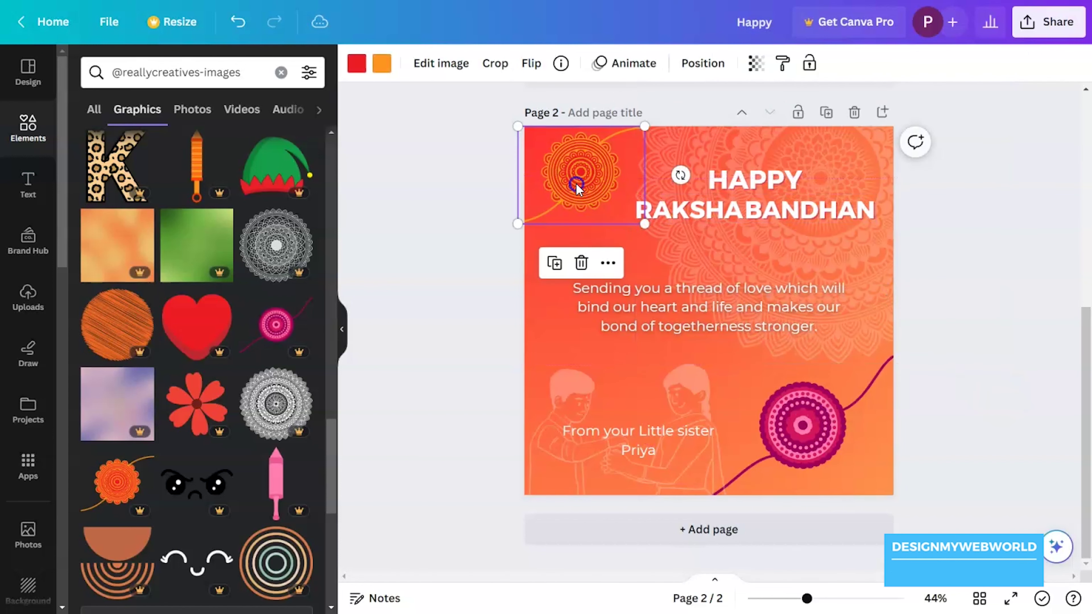
key(alt)
drag(643, 224, 649, 226)
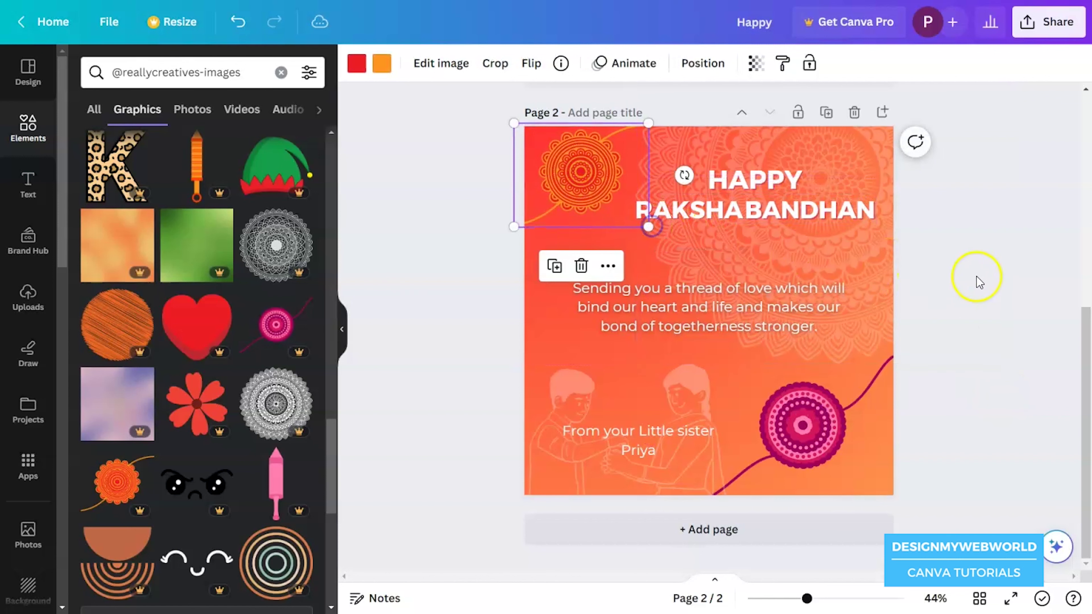
click(1016, 300)
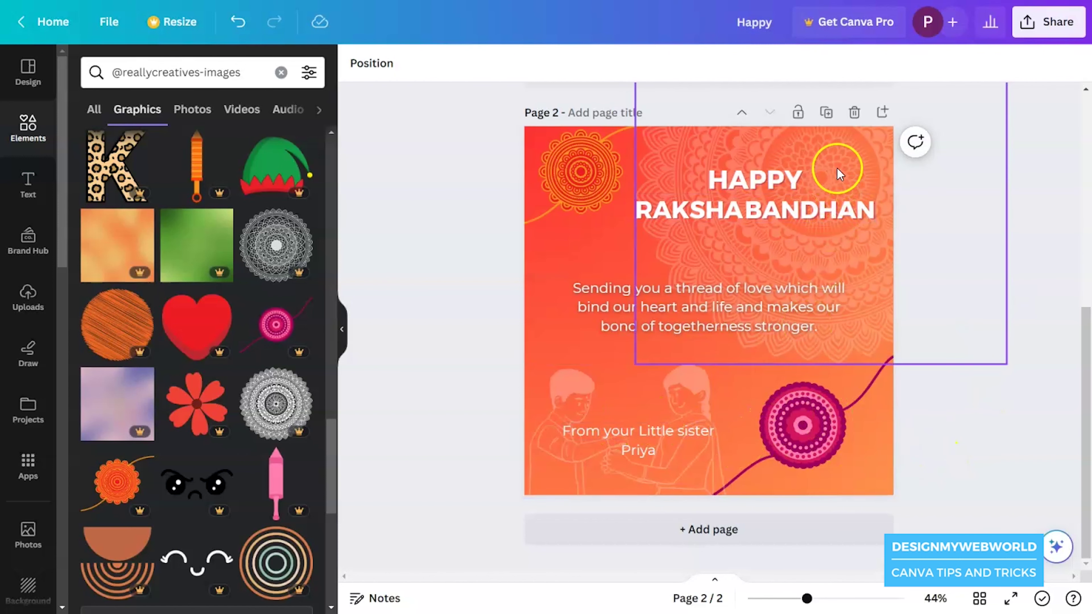
- Try the faint mandala in the page's lower-left corner behind the signature with a transparency value of 10
click(864, 159)
drag(866, 160, 652, 419)
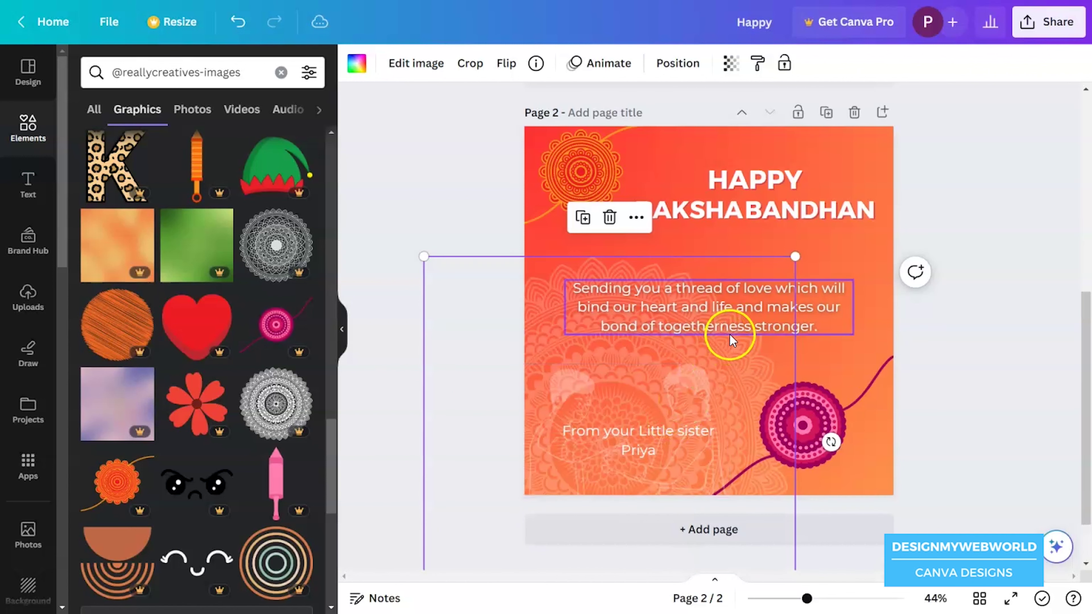
click(731, 66)
click(597, 127)
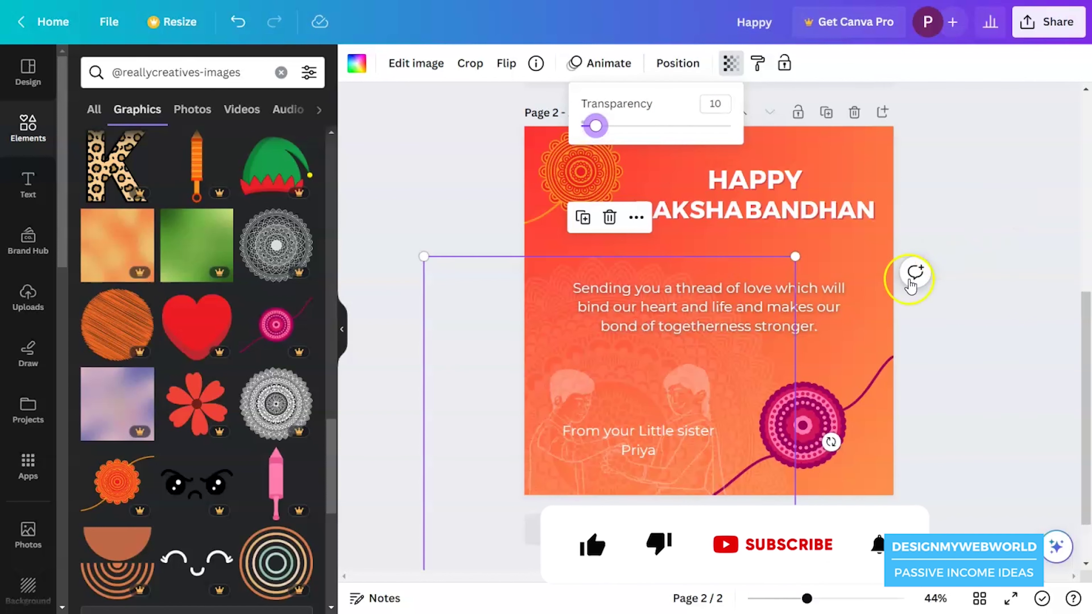
click(887, 295)
- Try moving the brother-and-sister drawing up to the heading, and undo this move and the mandala's transparency change
drag(661, 397, 780, 181)
key(ctrl+z)
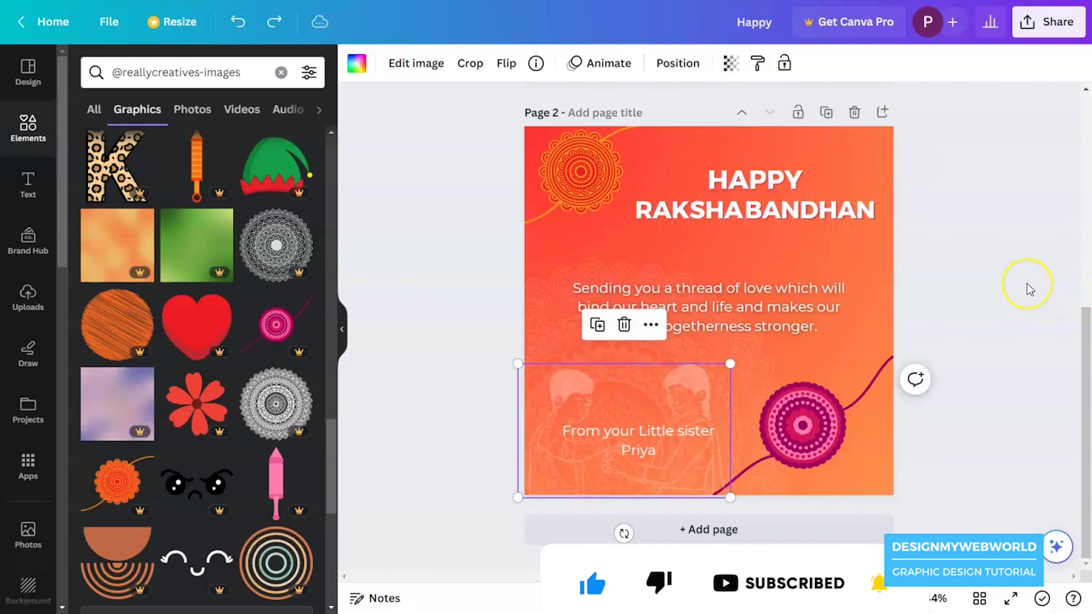
click(874, 321)
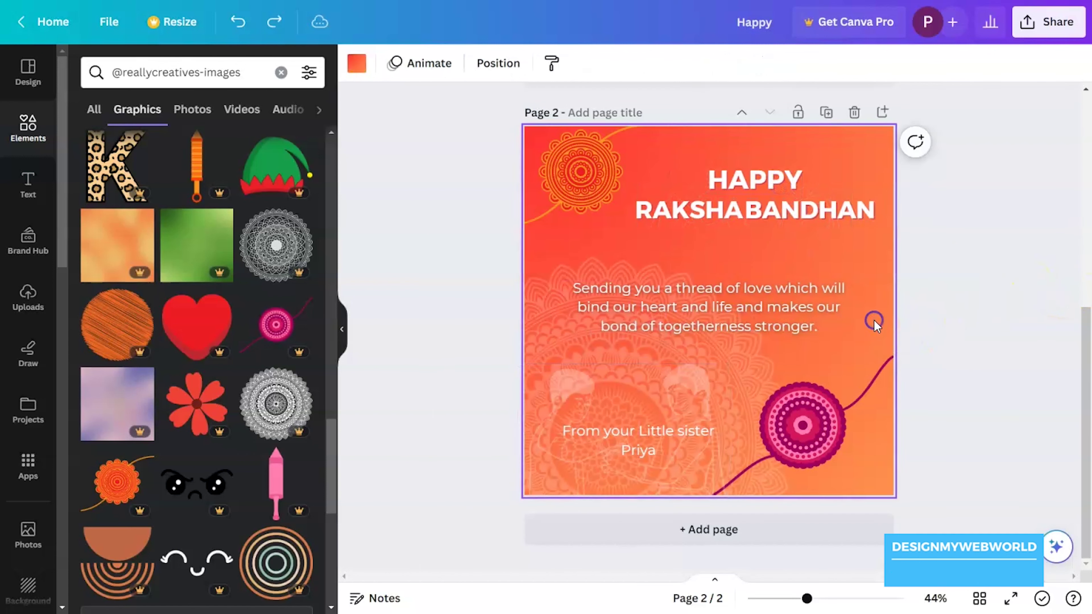
- Move the faint mandala to the page's upper-left corner behind the orange rakhi, partly off the page
click(773, 376)
drag(561, 334, 791, 56)
drag(887, 288, 946, 241)
click(864, 224)
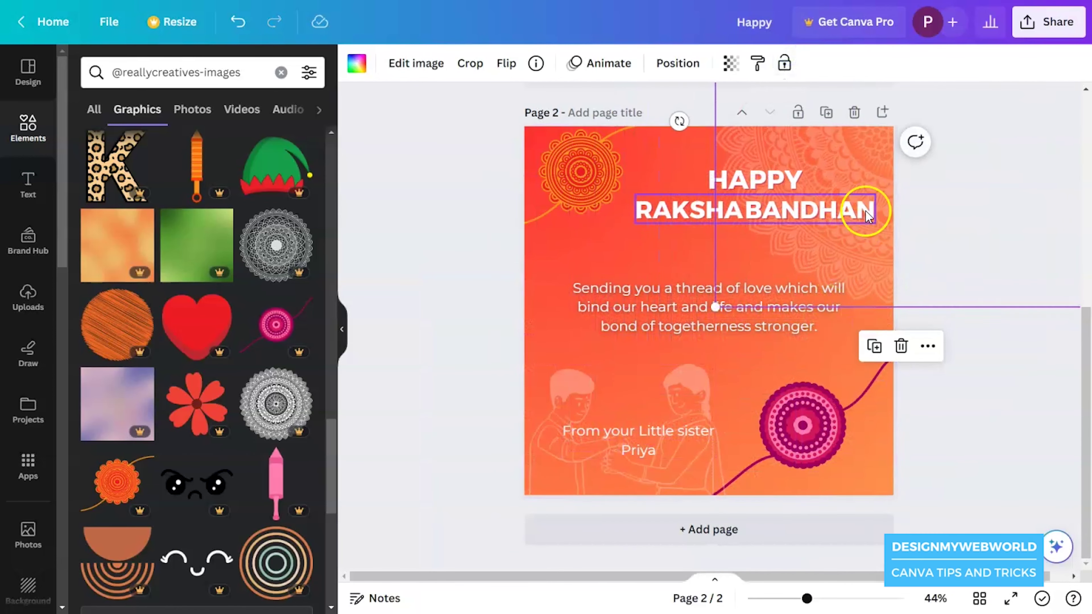
drag(872, 168, 493, 164)
click(573, 230)
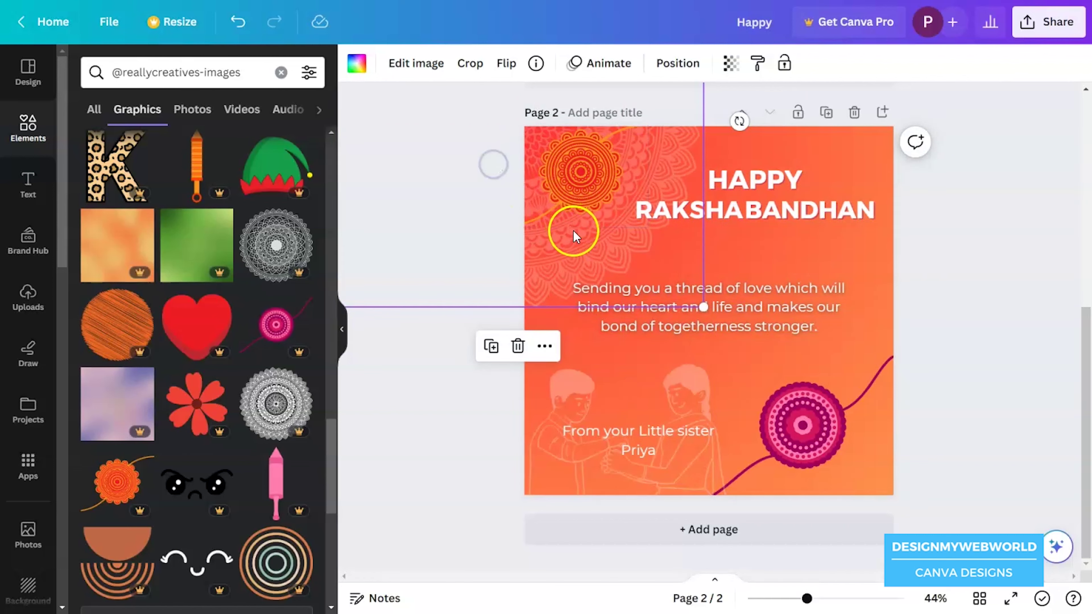
- Duplicate the faint mandala into the page's lower-right corner, shrink the copy and position it behind the pink rakhi
drag(610, 265, 940, 470)
drag(881, 276, 839, 371)
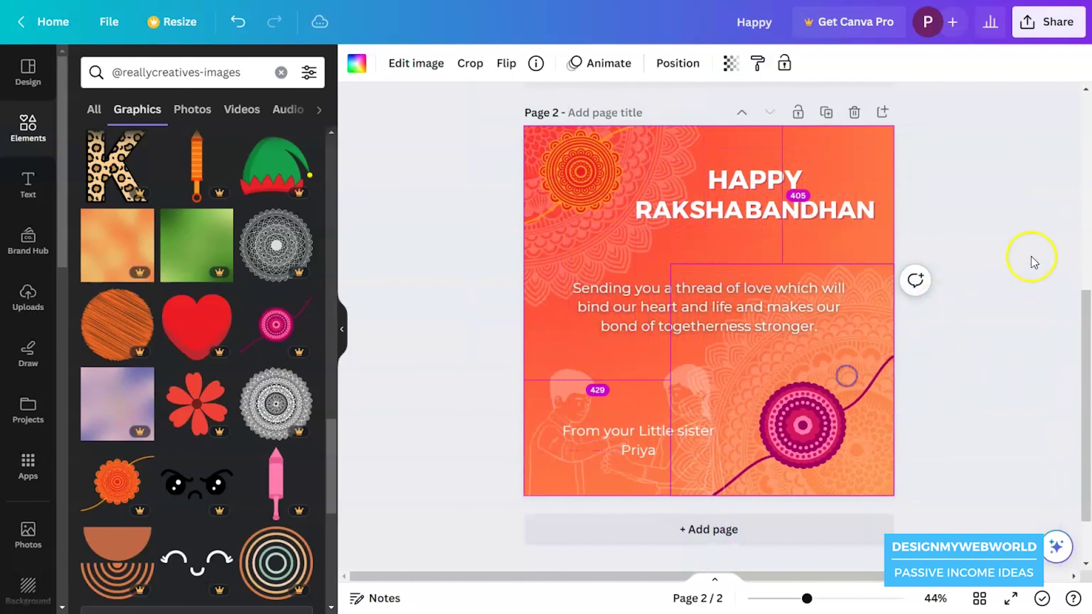
drag(1040, 268, 997, 317)
drag(897, 332, 858, 349)
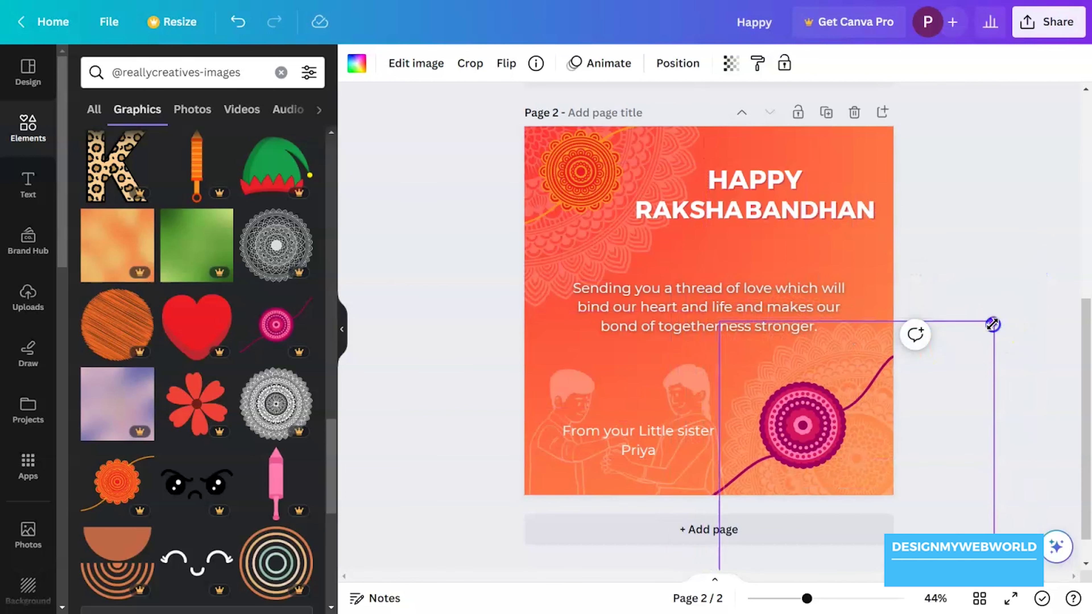
drag(994, 319, 971, 339)
drag(851, 355, 803, 328)
- Shrink the faint brother-and-sister drawing slightly and align it with the page's lower-left corner
click(553, 458)
key(alt)
drag(729, 496, 701, 491)
mouse_move(613, 474)
mouse_down()
mouse_move(598, 488)
mouse_move(604, 478)
mouse_up()
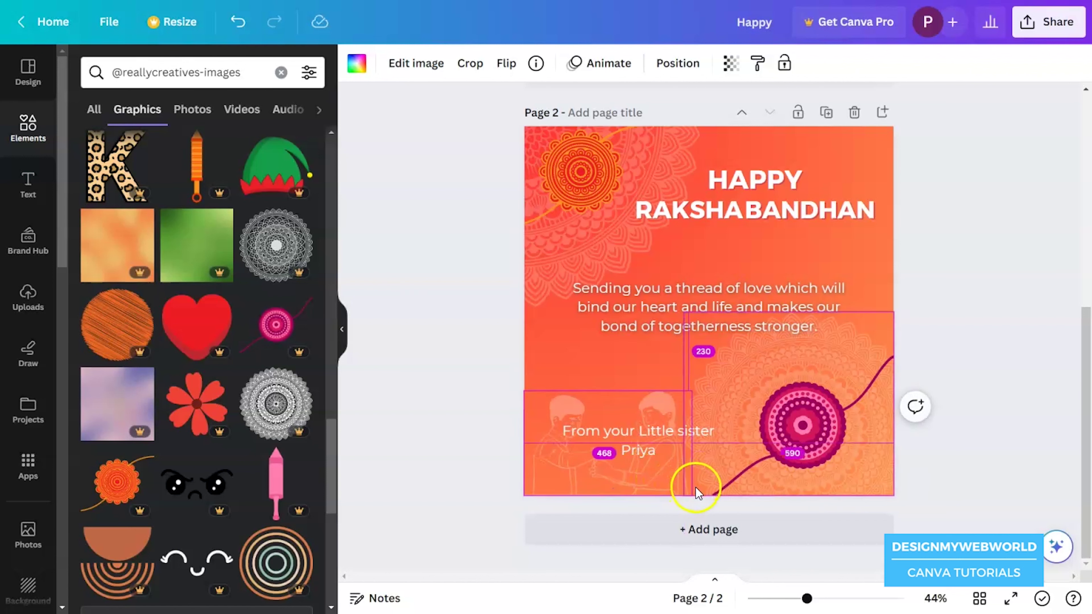
drag(689, 496, 652, 486)
click(1025, 346)
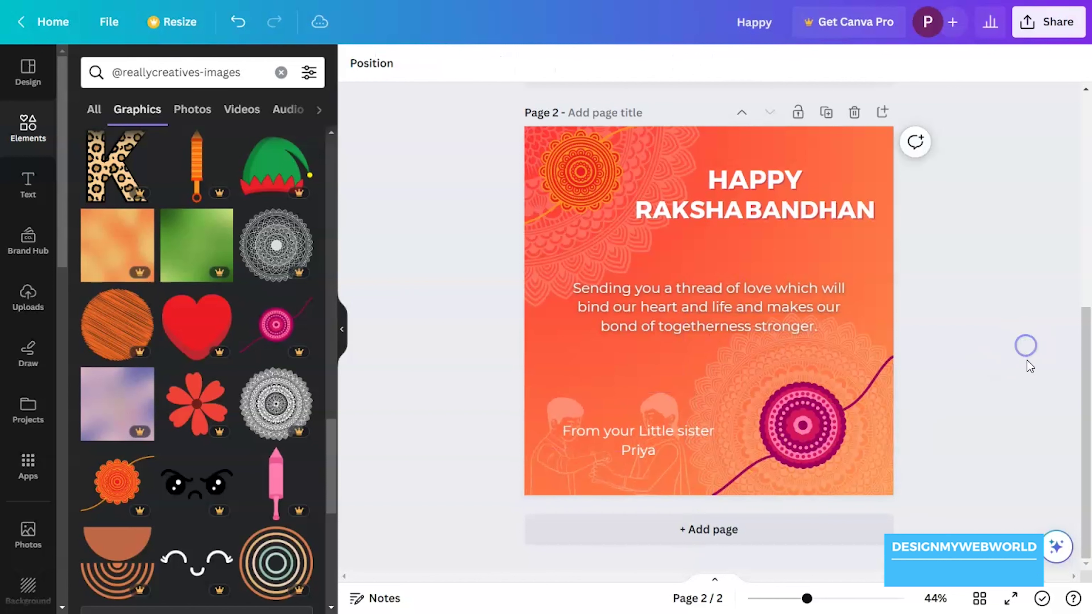
- Duplicate the finished greeting page to create page 3
click(704, 310)
click(1066, 350)
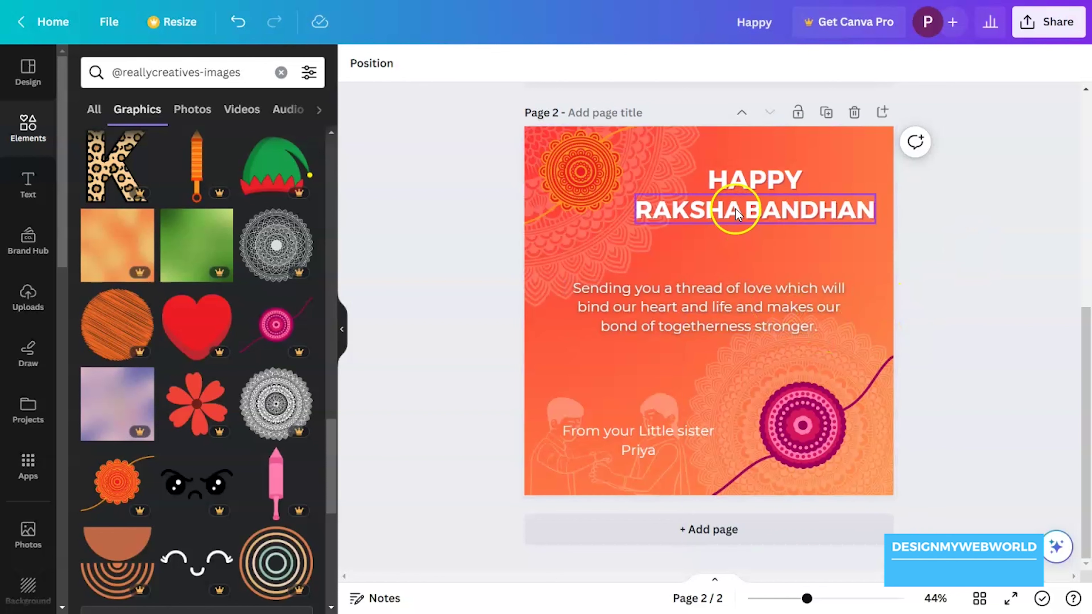
click(826, 112)
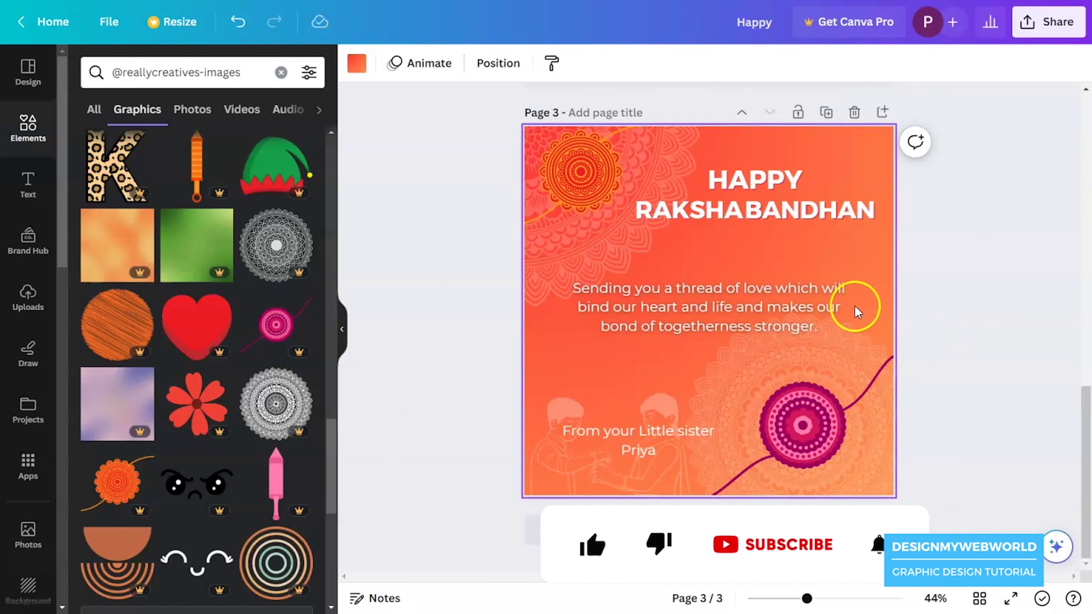
- Delete the upper-left faint mandala and the faint brother-and-sister drawing from page 3
click(564, 251)
key(Delete)
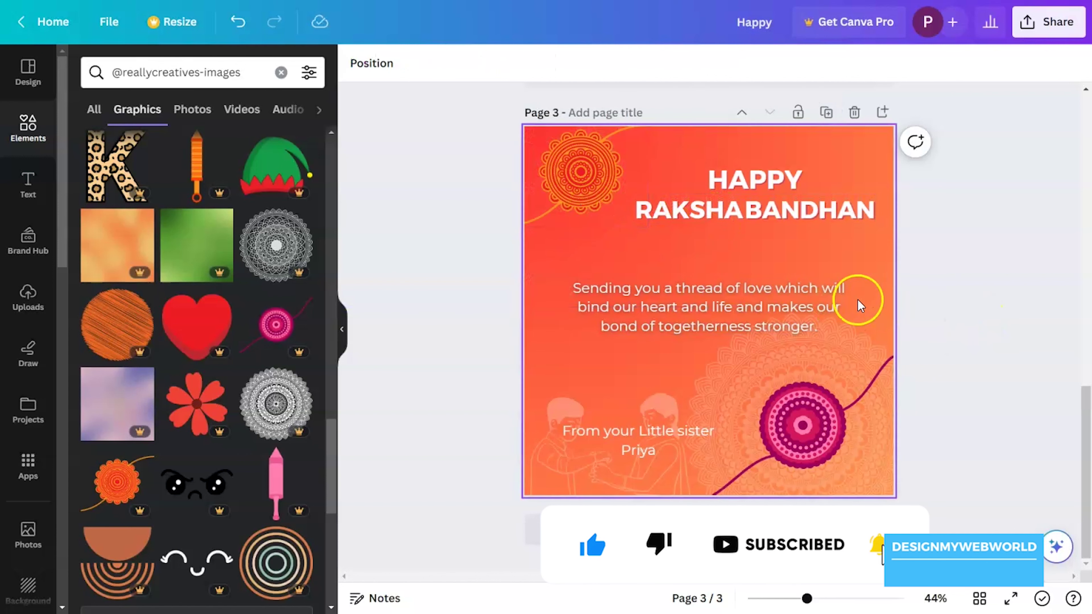
click(595, 470)
key(Delete)
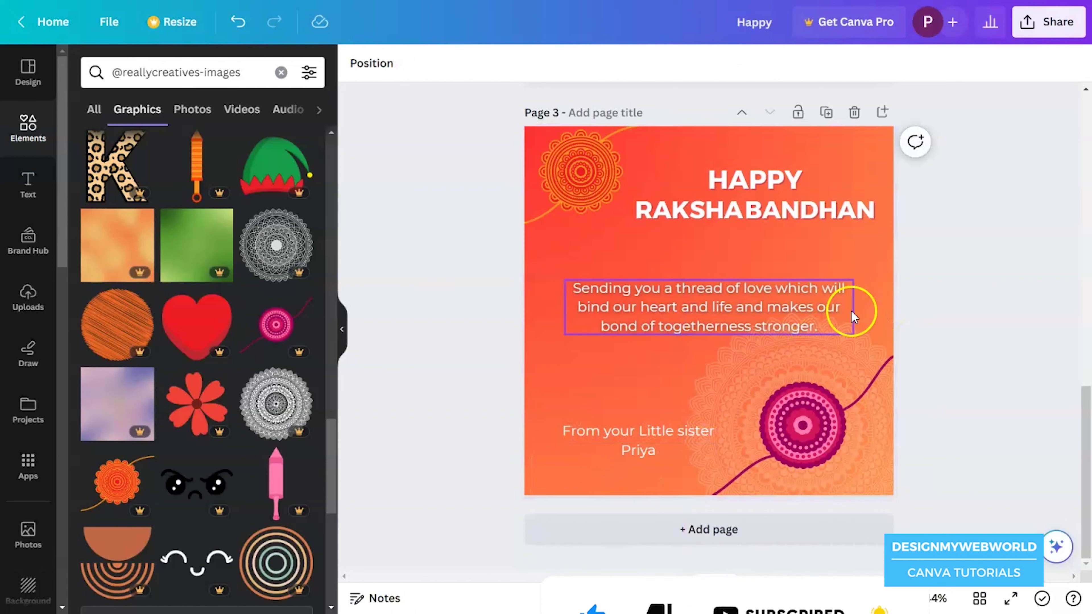
- Narrow the message text box so it wraps to four lines and move it up below the orange rakhi
click(688, 308)
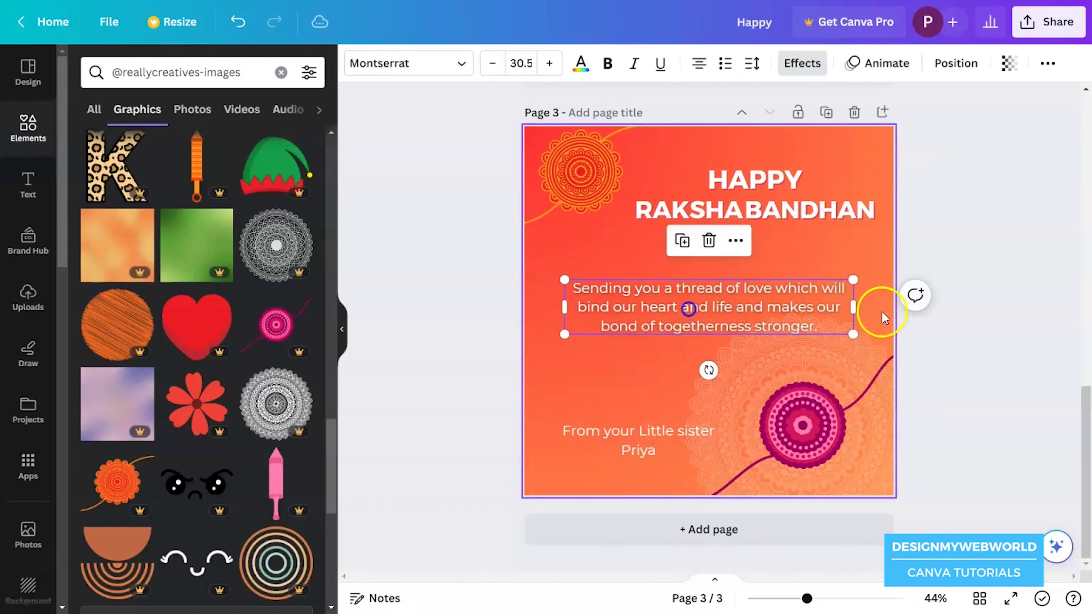
drag(856, 308, 783, 306)
drag(645, 318, 734, 279)
drag(873, 277, 793, 288)
drag(710, 300, 675, 308)
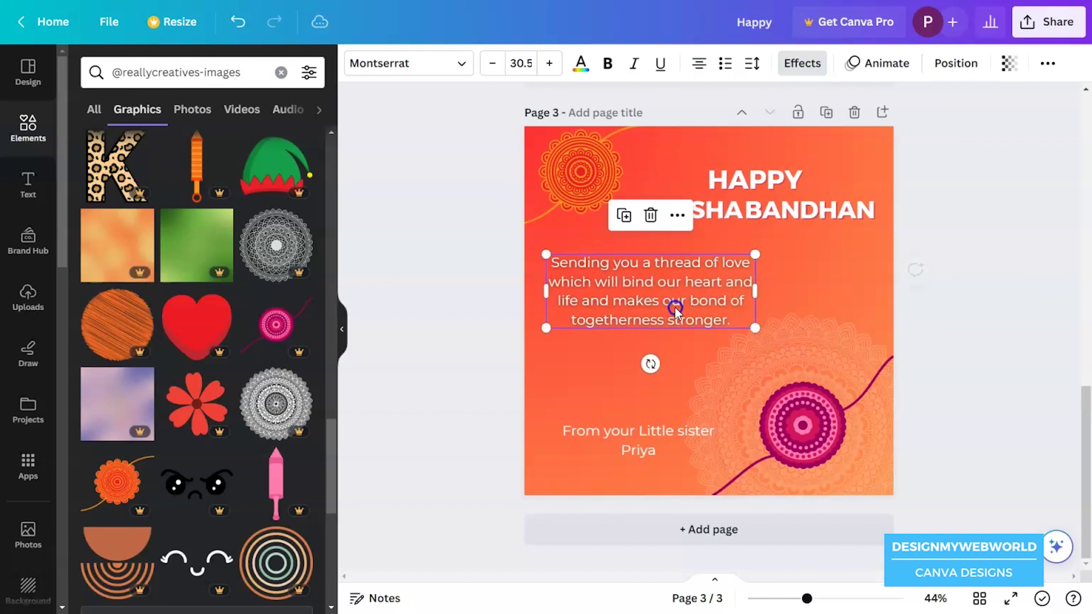
click(827, 295)
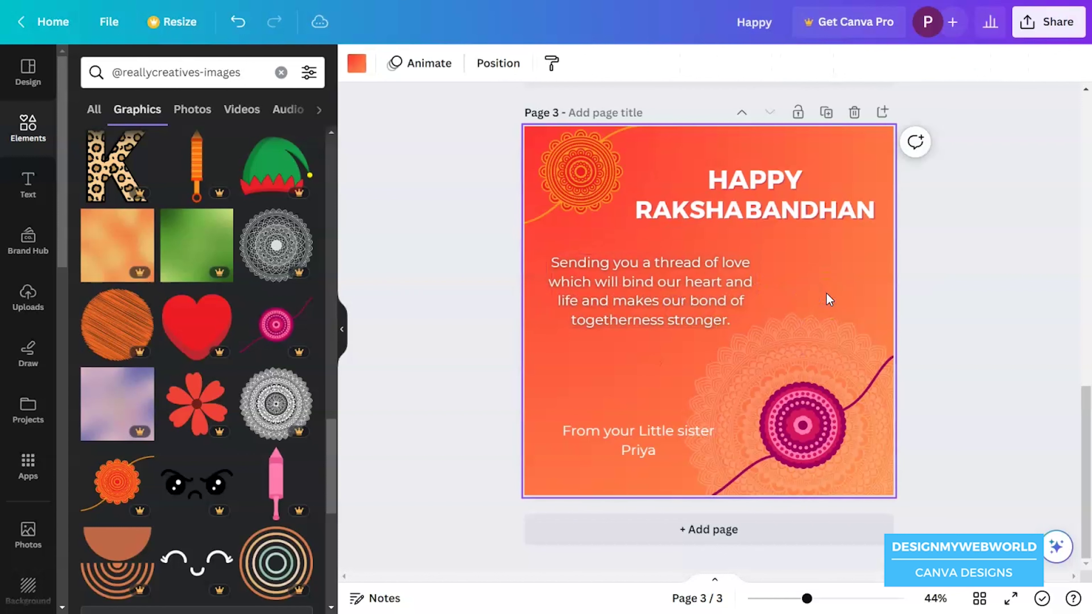
- Narrow the signature text so it wraps to three lines and place it near the page's lower-left corner
click(641, 436)
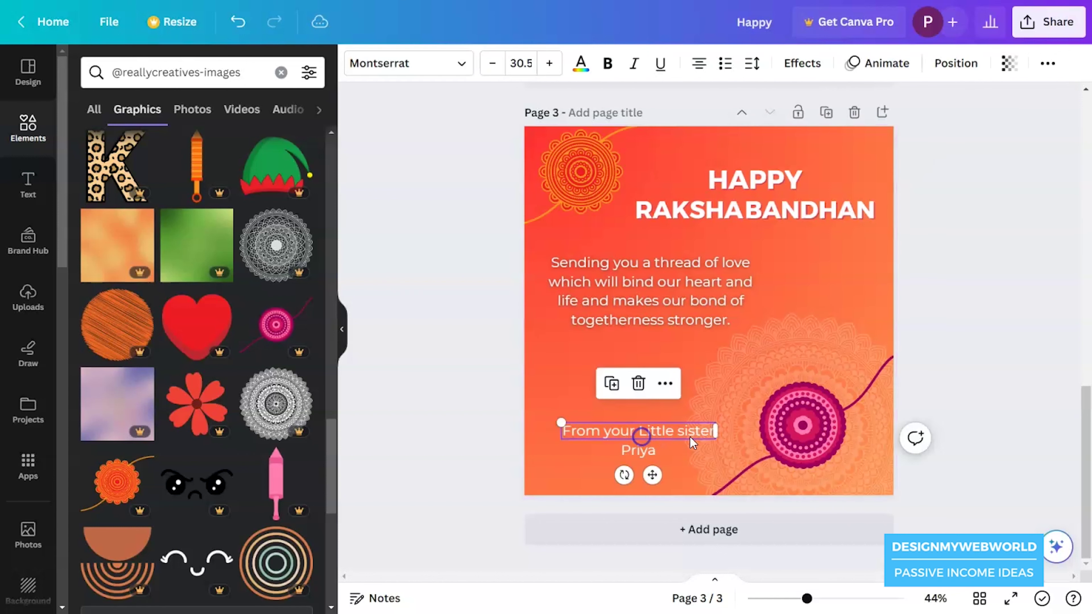
drag(718, 431, 602, 442)
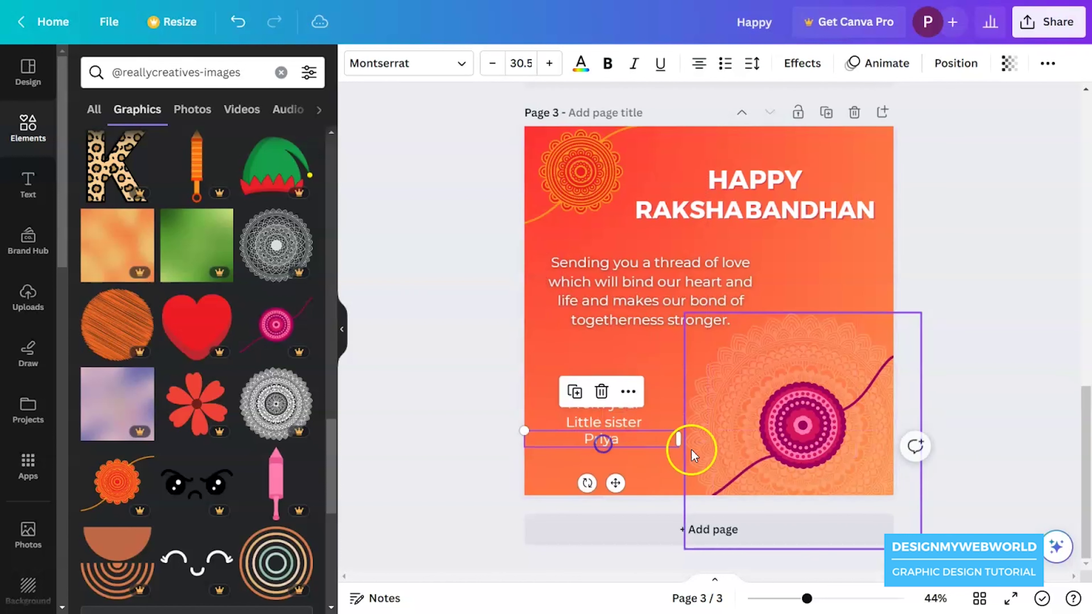
drag(678, 439, 614, 440)
click(617, 446)
shift+click(614, 422)
- Enlarge the four-line message text and position it below the heading
drag(665, 312, 675, 317)
drag(767, 336, 789, 347)
drag(641, 288, 667, 293)
click(1010, 253)
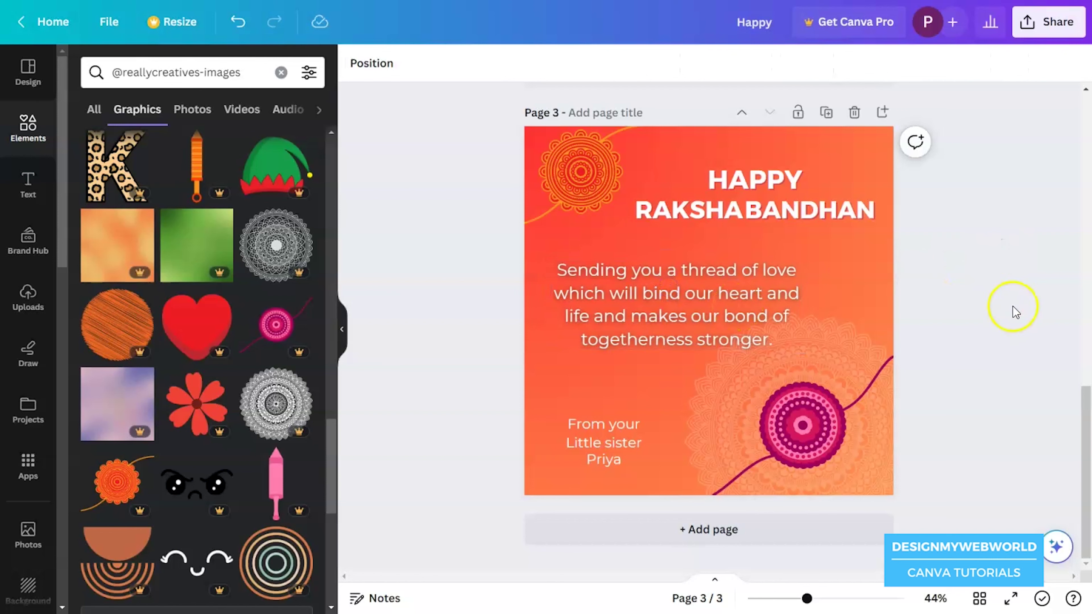
- Duplicate the faint mandala into the page's upper-left corner behind the orange rakhi and set its transparency to 15
click(874, 484)
click(853, 342)
drag(855, 344, 630, 84)
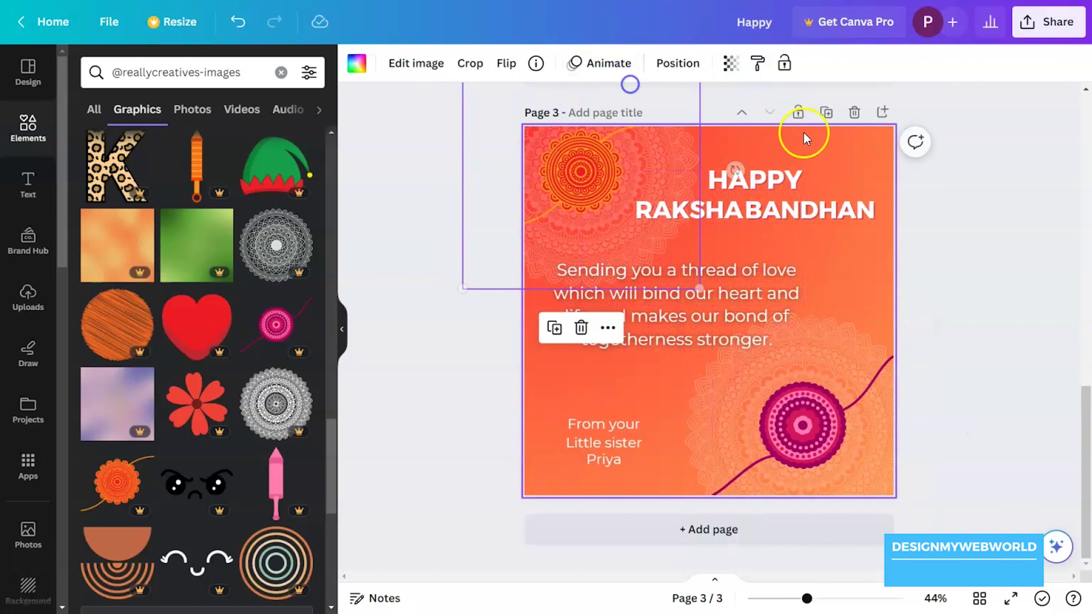
click(730, 64)
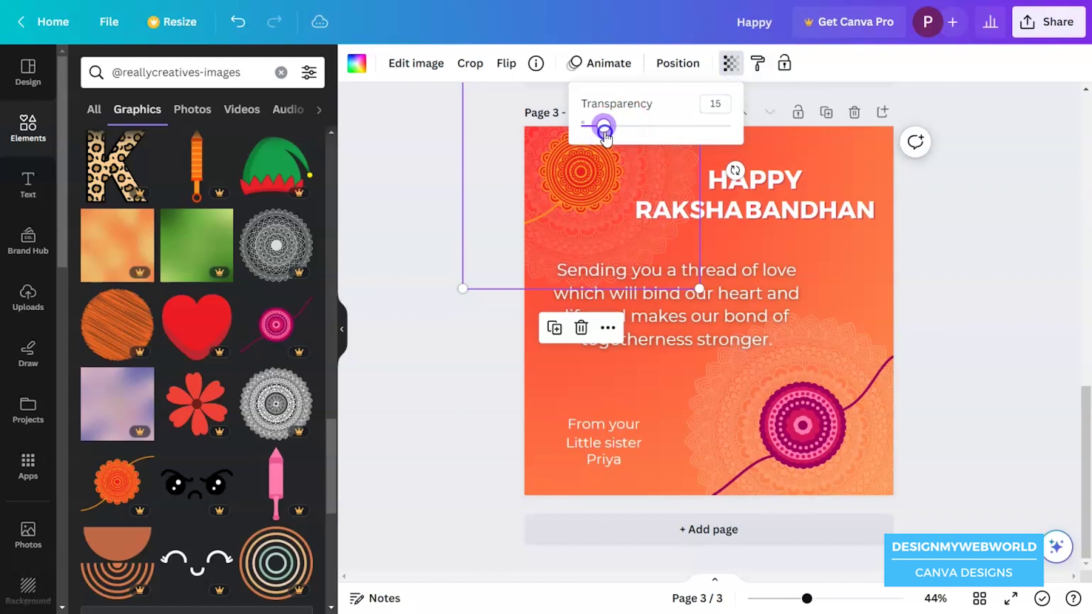
click(977, 280)
click(980, 280)
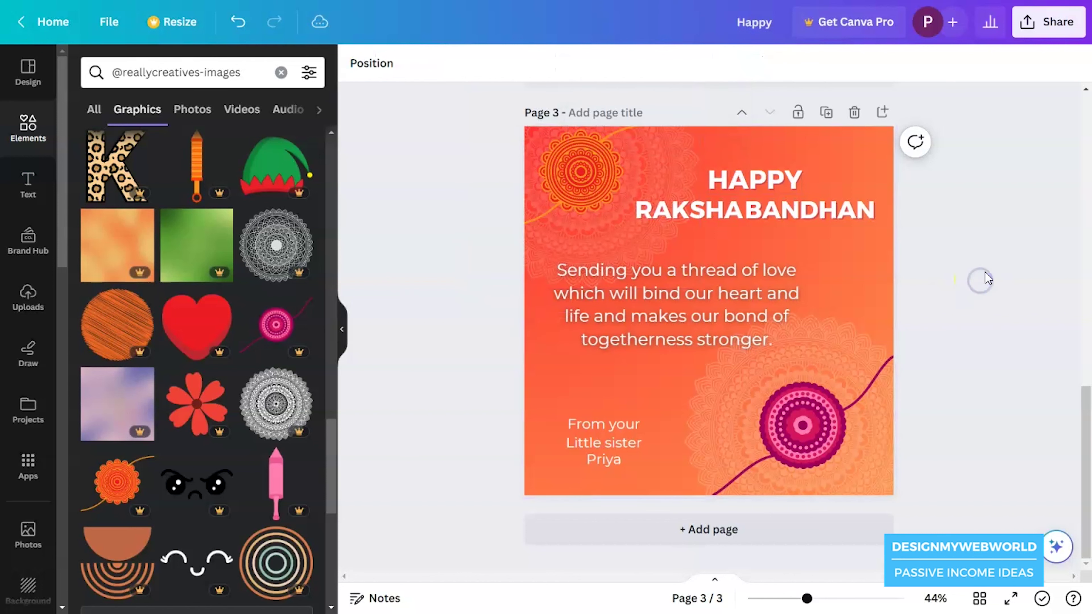
- Move the message text slightly lower on the page
drag(757, 312, 756, 320)
click(1070, 300)
click(1003, 306)
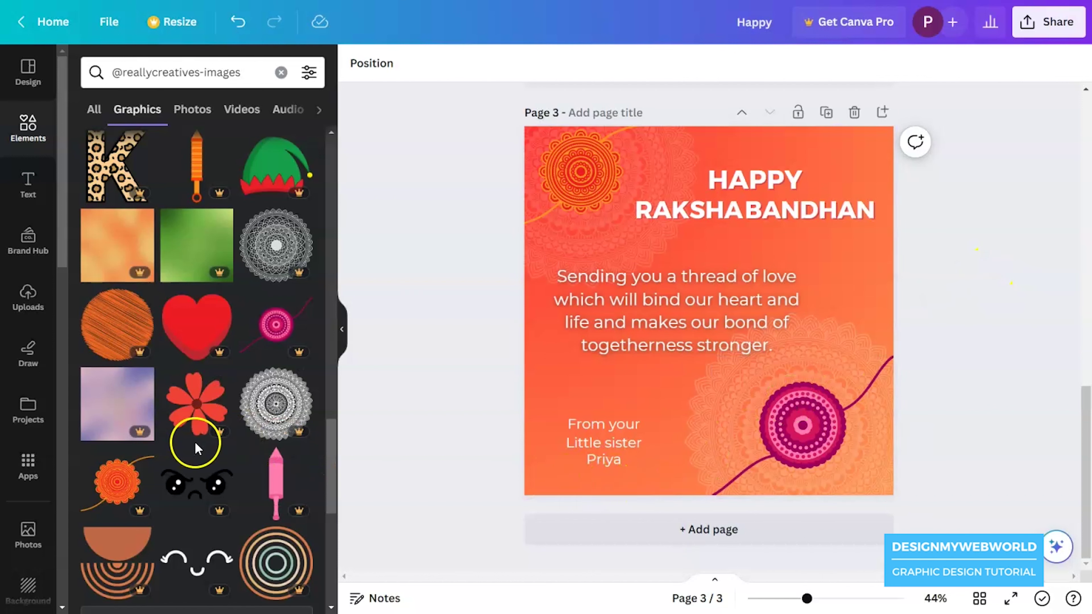
- Add the blue feathery texture photo from Pixabay to page 3, covering the whole page behind the text and rakhis
scroll(17, 473, down, 10)
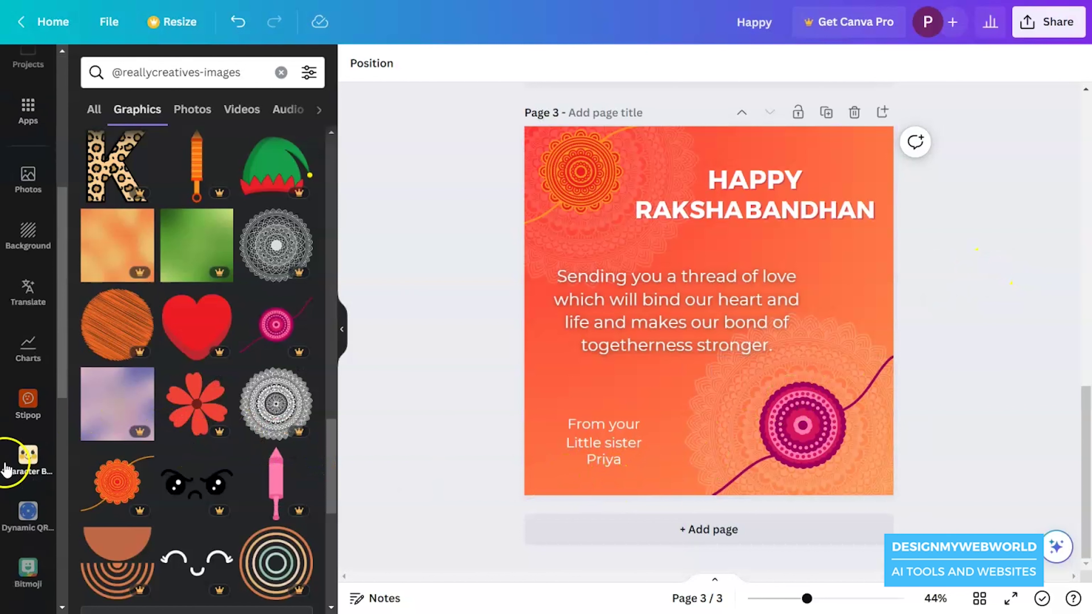
click(26, 426)
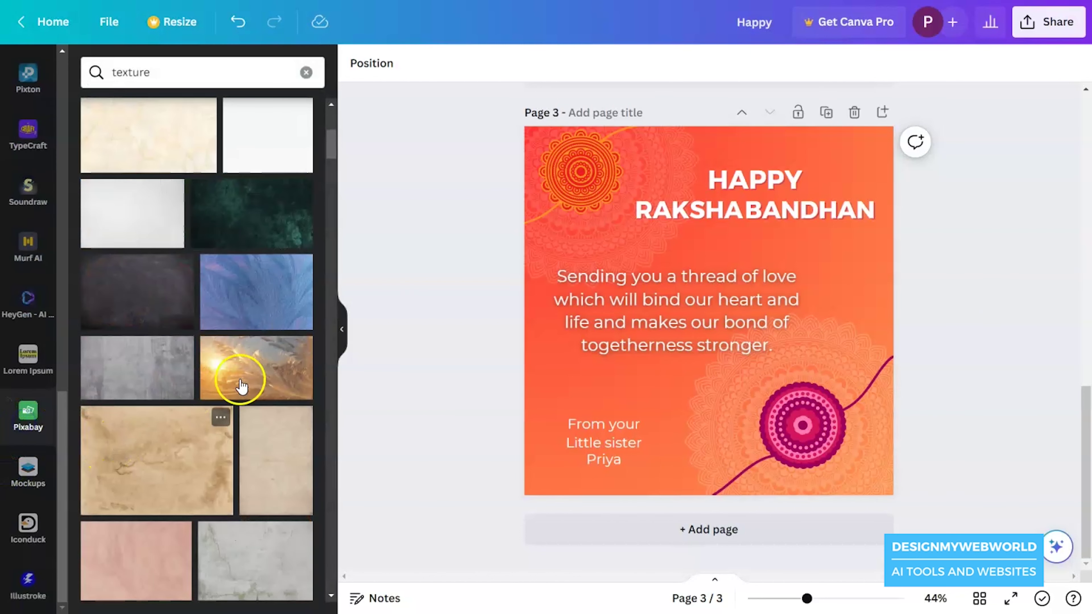
drag(256, 292, 709, 310)
- Apply the Vintage filter Antiq to the texture photo
click(374, 63)
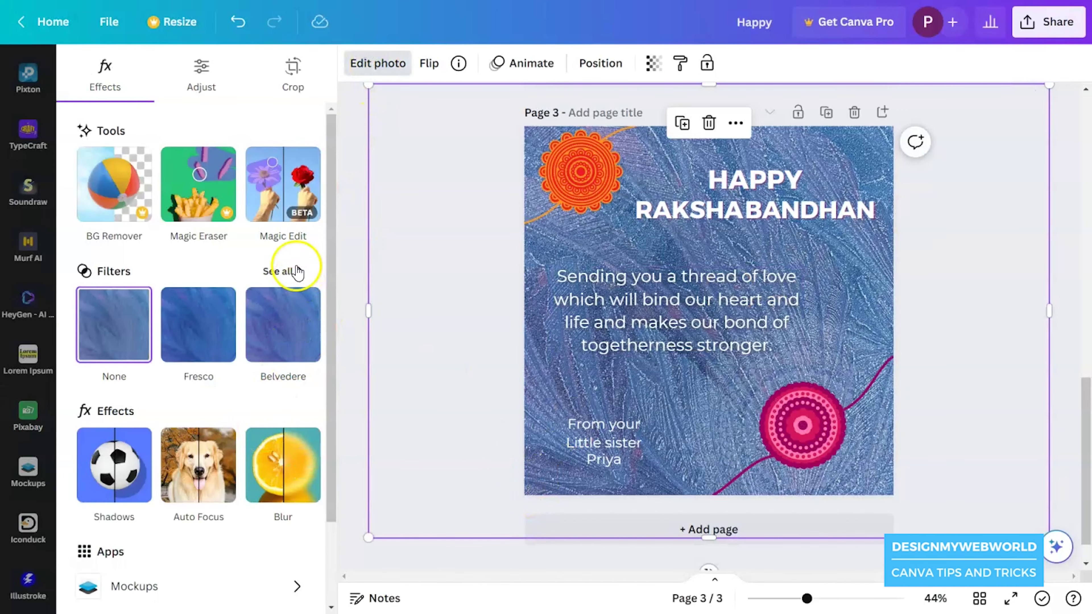
click(290, 271)
scroll(236, 456, down, 10)
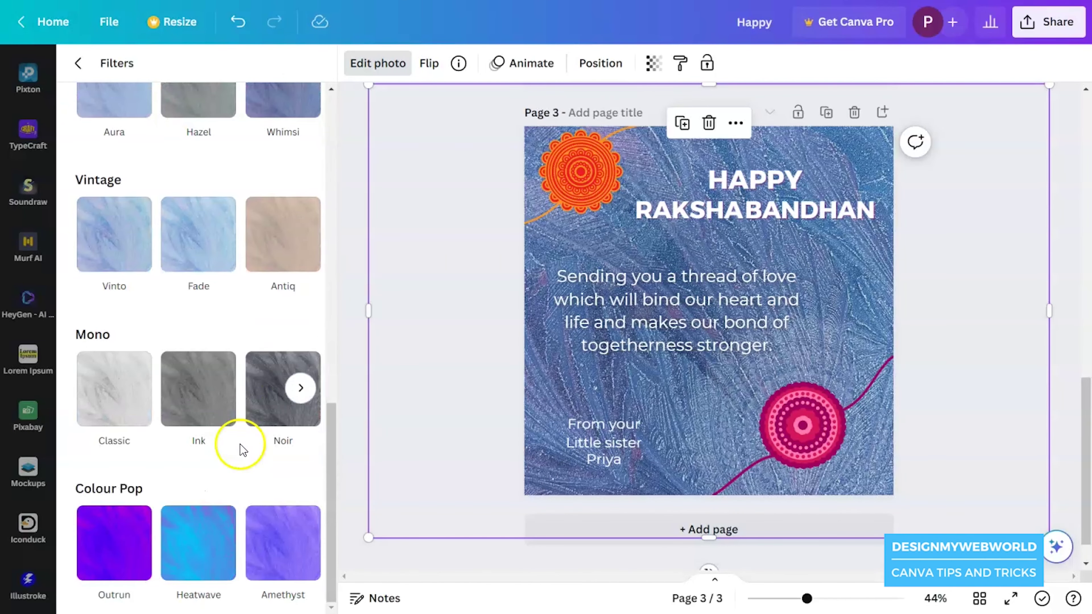
click(298, 261)
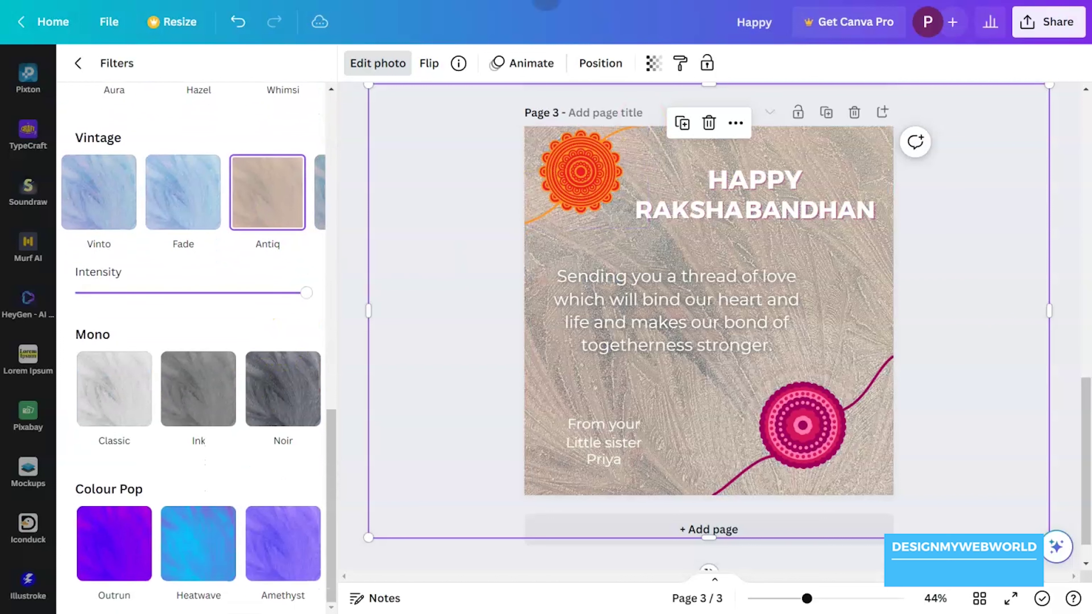
- Set the texture photo's transparency to 15 and check its place in the layer order
click(653, 63)
drag(651, 126, 506, 140)
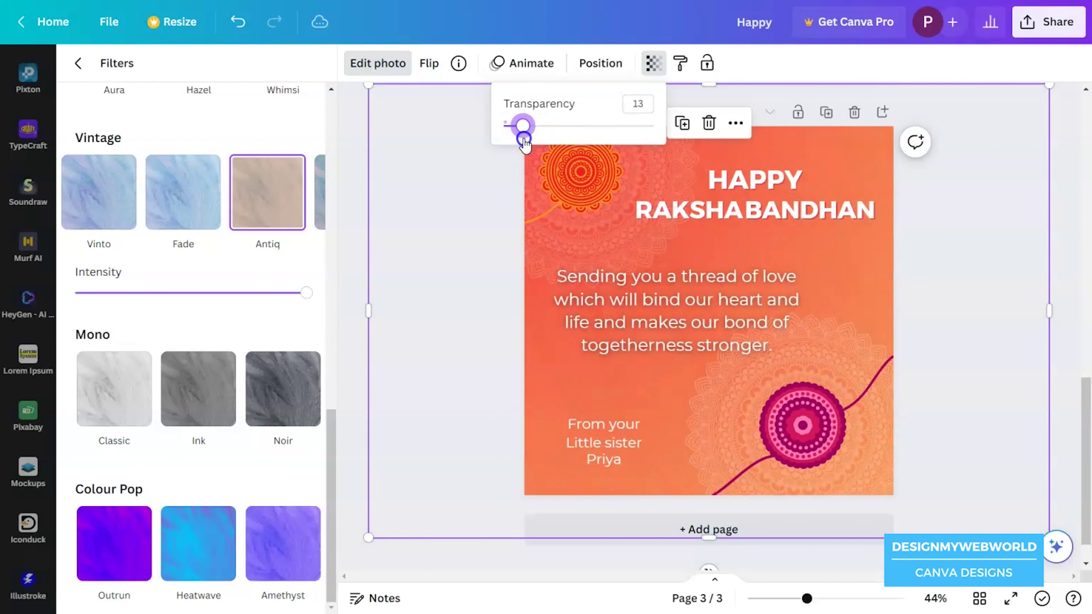
click(597, 75)
click(257, 67)
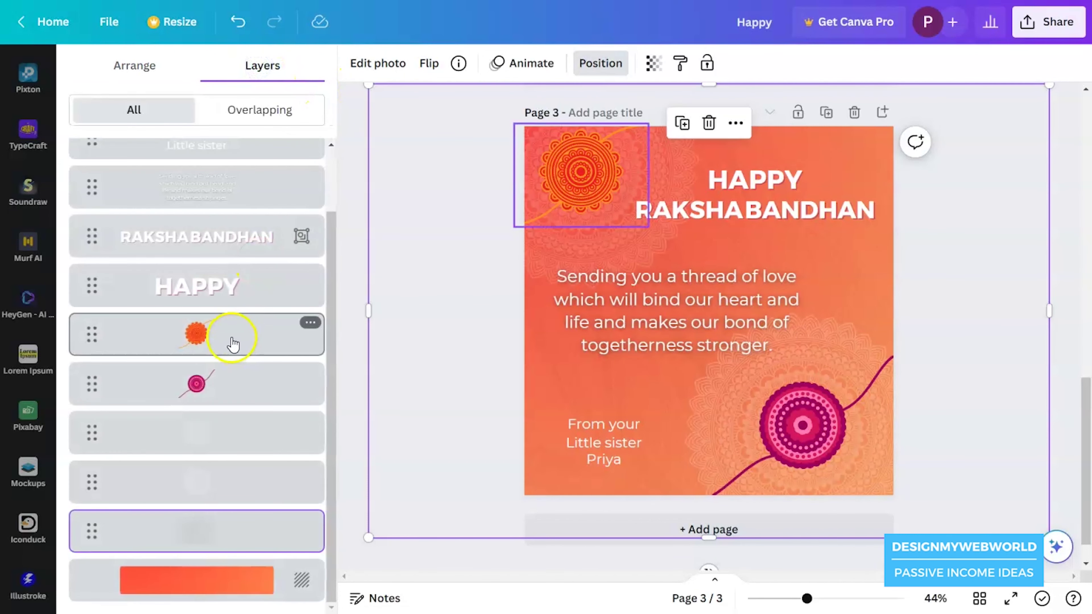
click(942, 365)
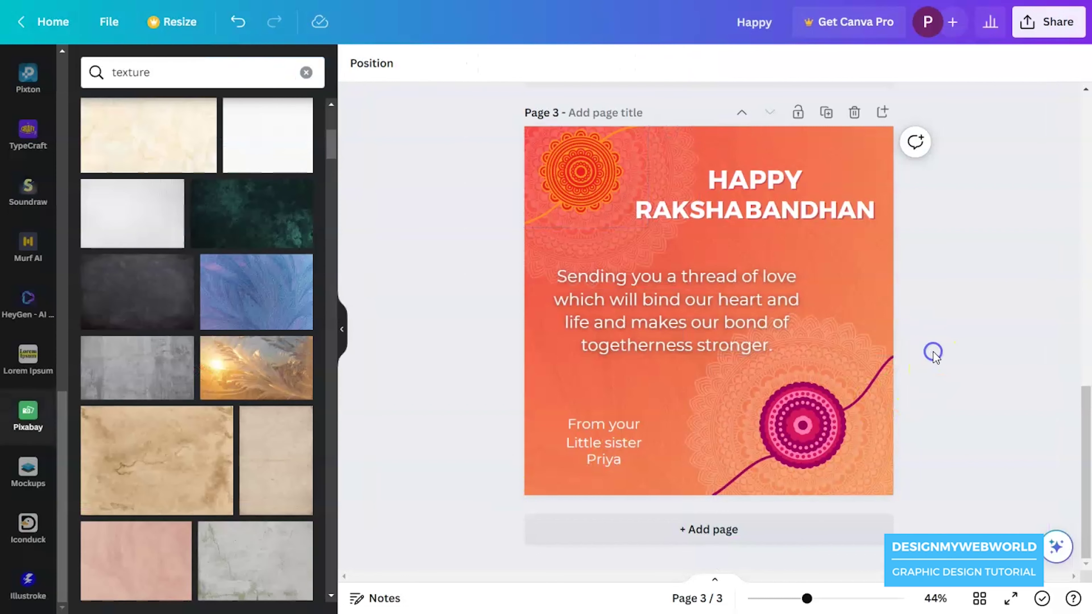
- Shrink the message text to size 34.6 and shift it towards the middle of the page
click(743, 340)
drag(692, 326, 700, 326)
drag(808, 357, 770, 339)
scroll(801, 354, up, 2)
scroll(774, 342, down, 2)
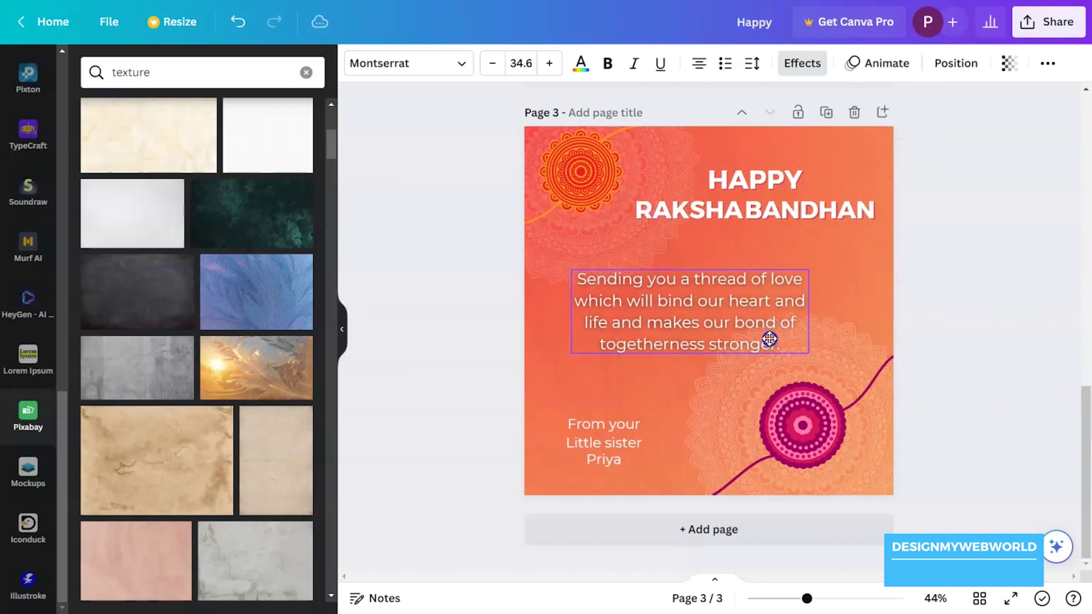
- Copy the faint brother-and-sister drawing from page 2 and paste it onto page 3
scroll(769, 339, up, 7)
click(670, 419)
key(ctrl+c)
scroll(704, 380, down, 7)
click(826, 267)
key(ctrl+v)
- Shrink the pasted brother-and-sister drawing and place it in the page's upper-right corner beside the word HAPPY
drag(695, 395, 669, 412)
drag(628, 483, 852, 211)
drag(894, 213, 880, 204)
drag(821, 180, 828, 181)
drag(889, 205, 896, 209)
drag(869, 188, 872, 181)
- Make the brother-and-sister drawing on page 3 fully opaque
click(731, 63)
drag(625, 124, 731, 125)
click(963, 251)
- Fine-tune the size and position of the drawing next to the word HAPPY
scroll(900, 217, up, 5)
scroll(897, 213, down, 5)
scroll(898, 213, up, 3)
drag(871, 169, 889, 145)
click(1045, 164)
click(1031, 158)
drag(1065, 163, 1043, 158)
scroll(984, 185, up, 2)
drag(982, 189, 963, 206)
double_click(980, 224)
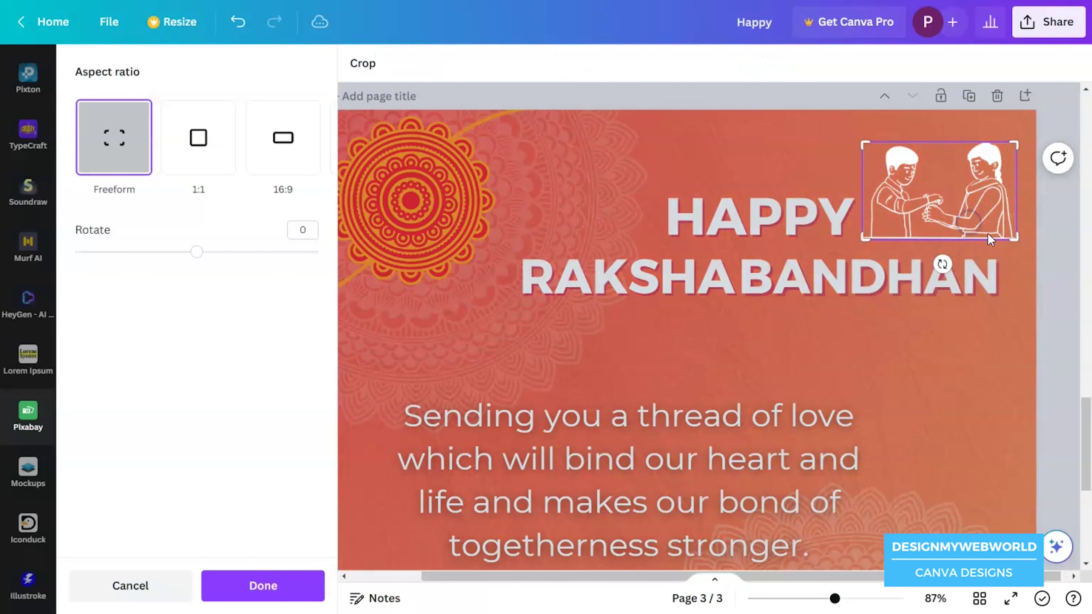
click(1050, 277)
click(1047, 288)
- Enlarge the drawing slightly and lower it so it stands on the word RAKSHABANDHAN, right beside HAPPY
click(978, 238)
drag(855, 260, 844, 267)
drag(901, 231, 899, 224)
drag(1016, 261, 1009, 257)
drag(977, 226, 980, 231)
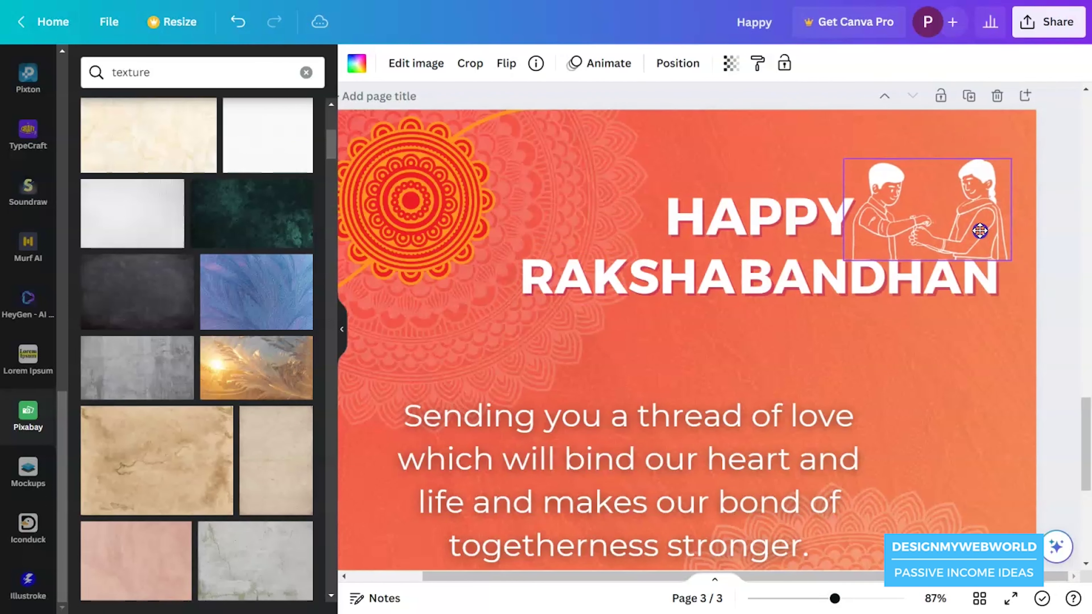
- Review the finished page 3 layout and compare it with page 2
click(1045, 314)
scroll(792, 214, down, 8)
scroll(763, 298, up, 5)
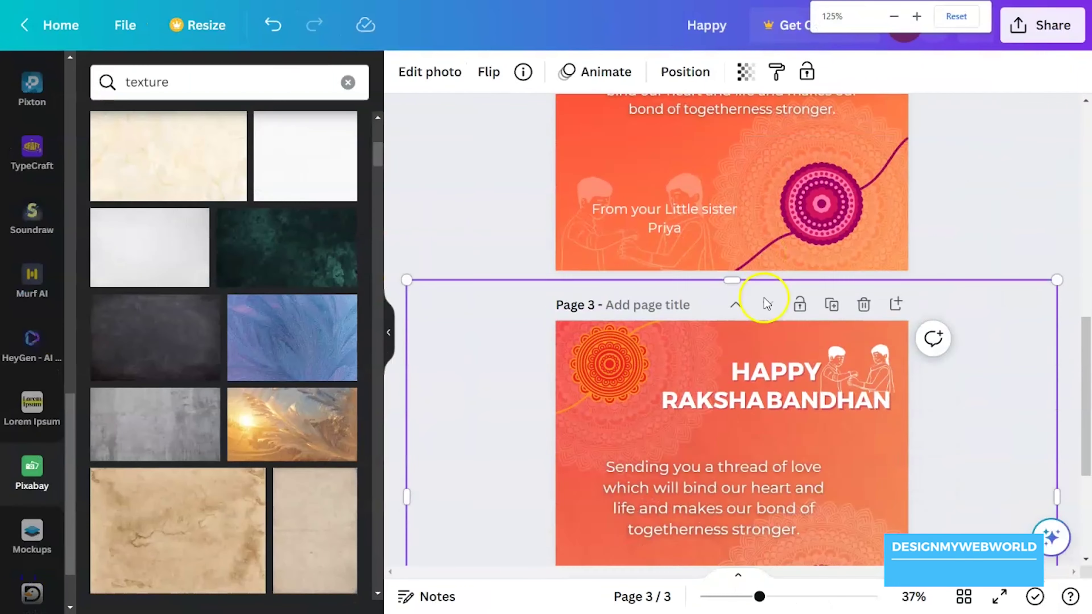
drag(1088, 445, 1089, 430)
scroll(1087, 429, down, 1)
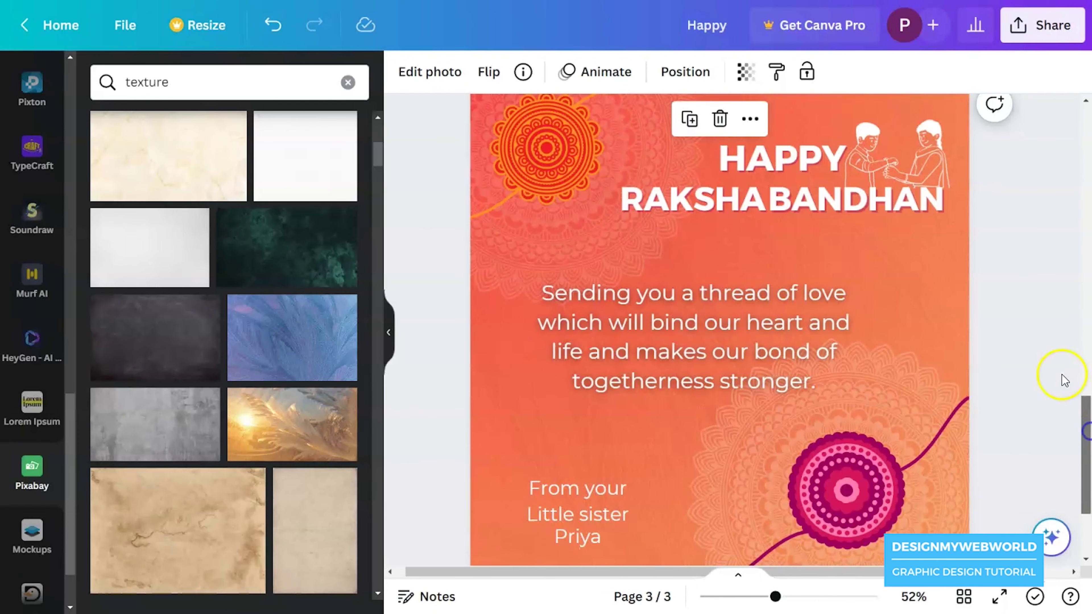
scroll(1051, 357, down, 2)
click(993, 322)
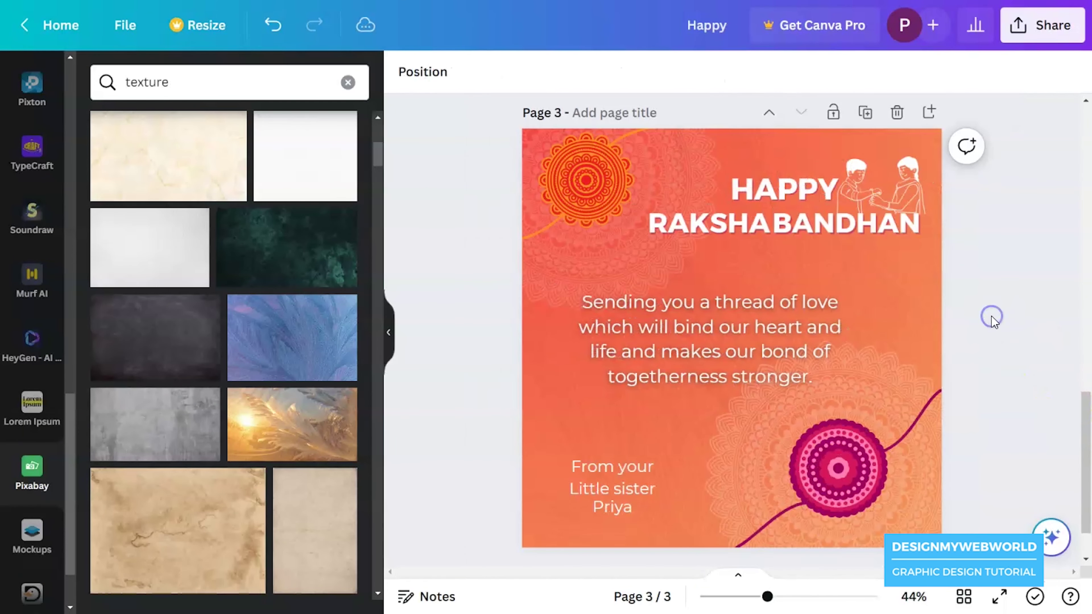
scroll(1088, 444, down, 1)
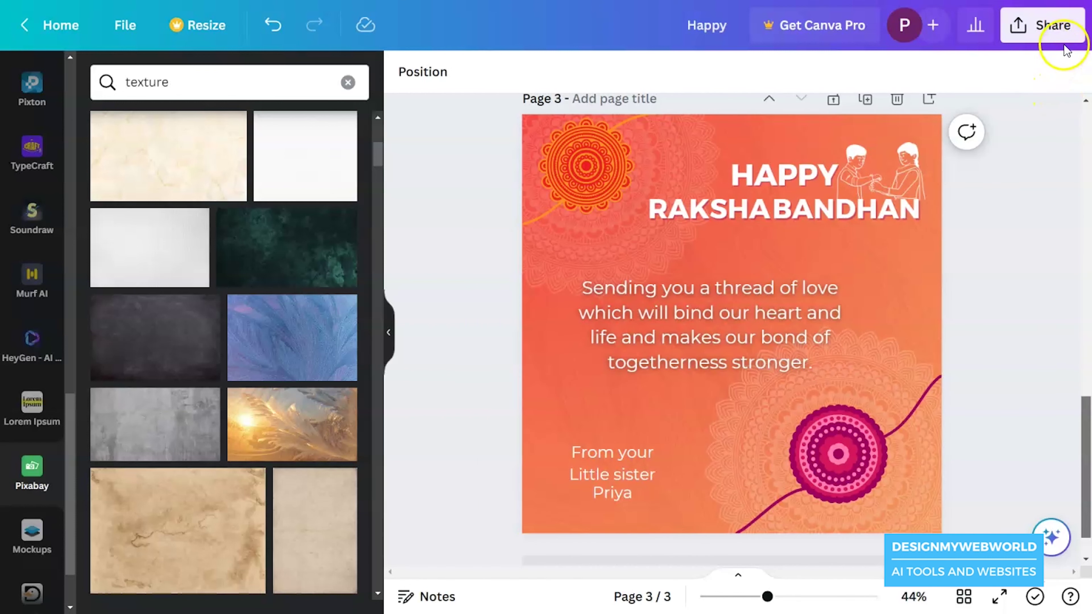
- Set up the design's download with JPG as the file type and all three pages included
click(1053, 25)
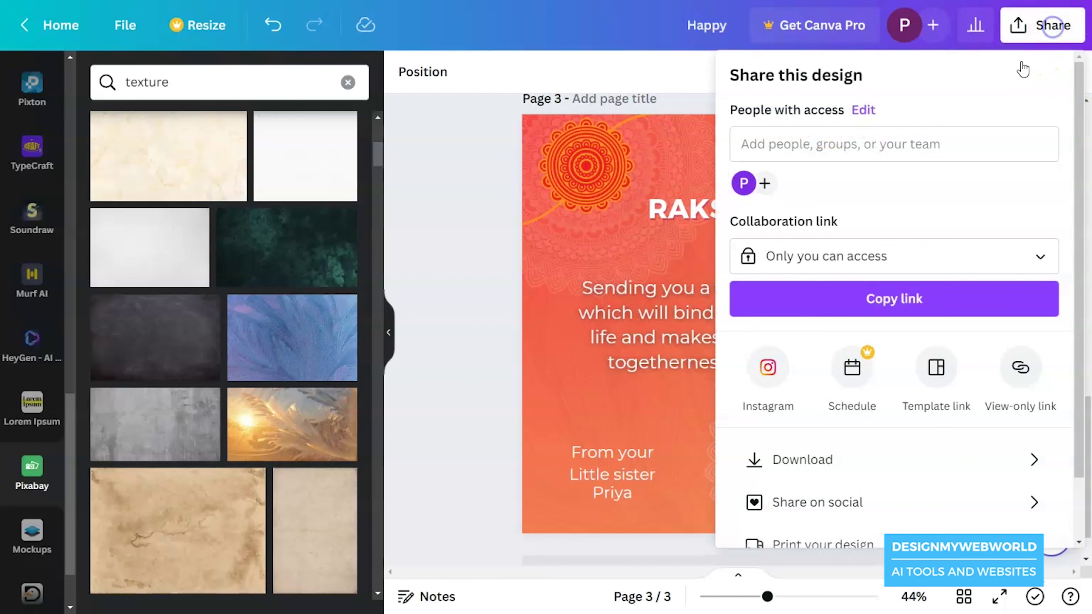
click(878, 458)
click(811, 151)
click(785, 195)
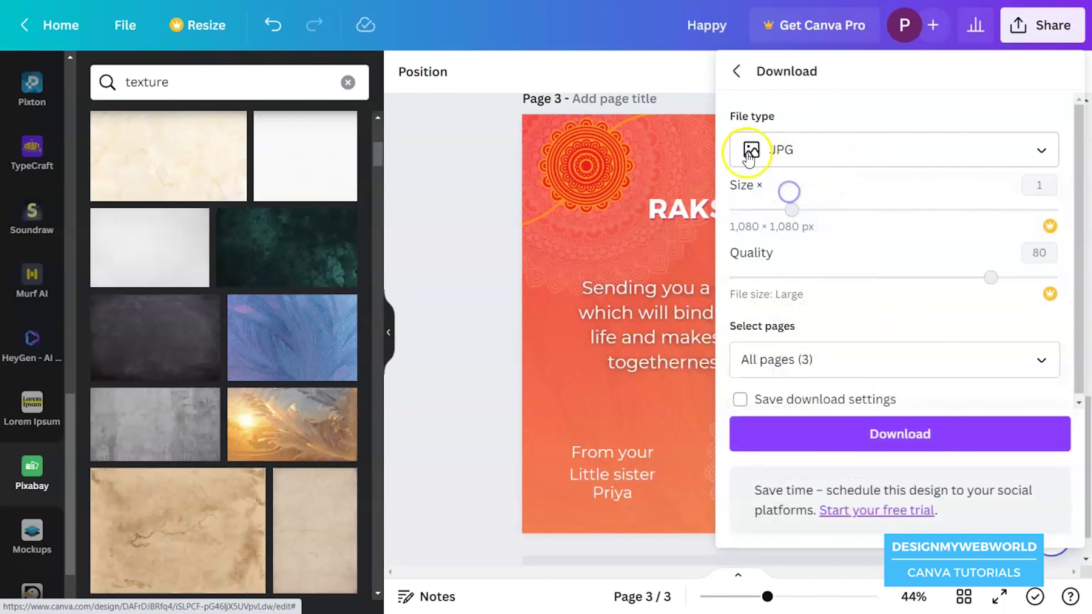
click(832, 408)
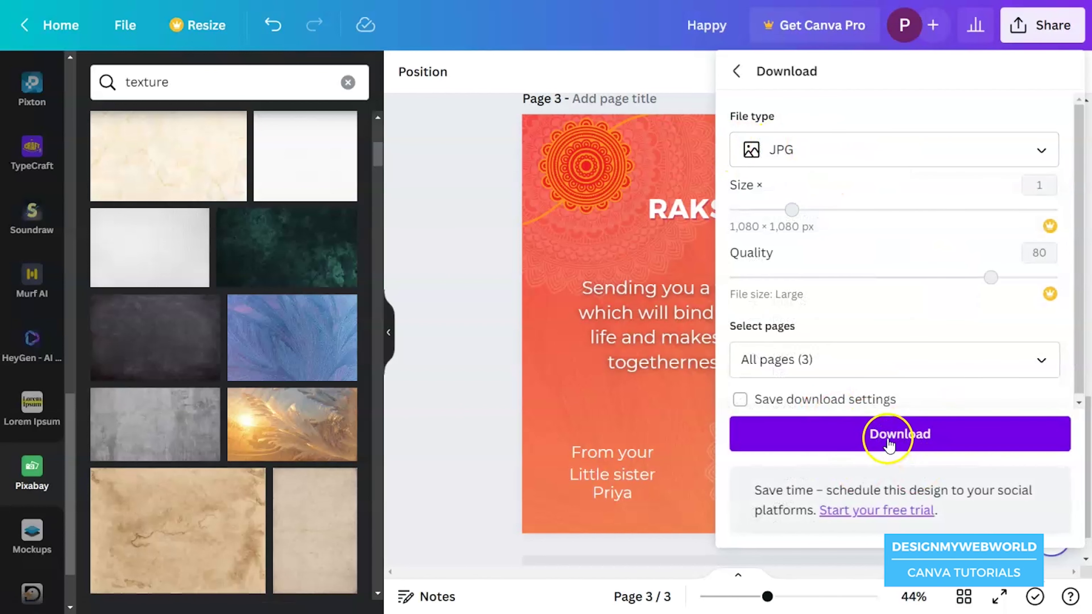